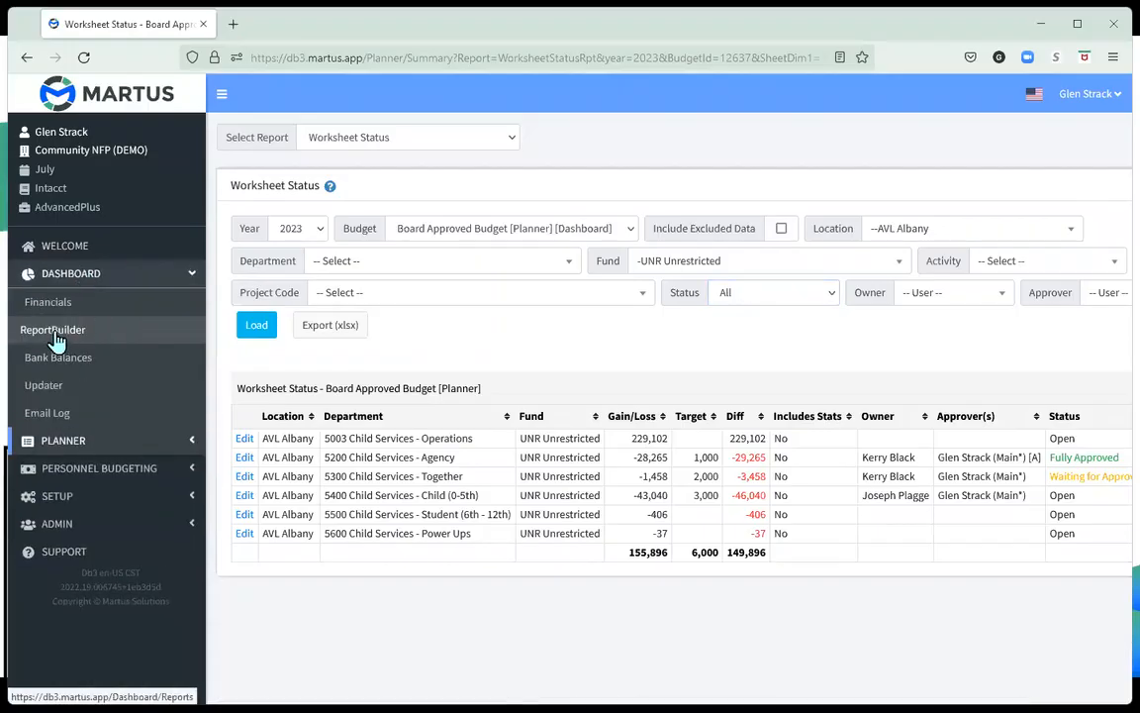
Step: Open the Enhanced Forecast template in ReportBuilder and look across its monthly, total, variance and reforecast columns
click(54, 337)
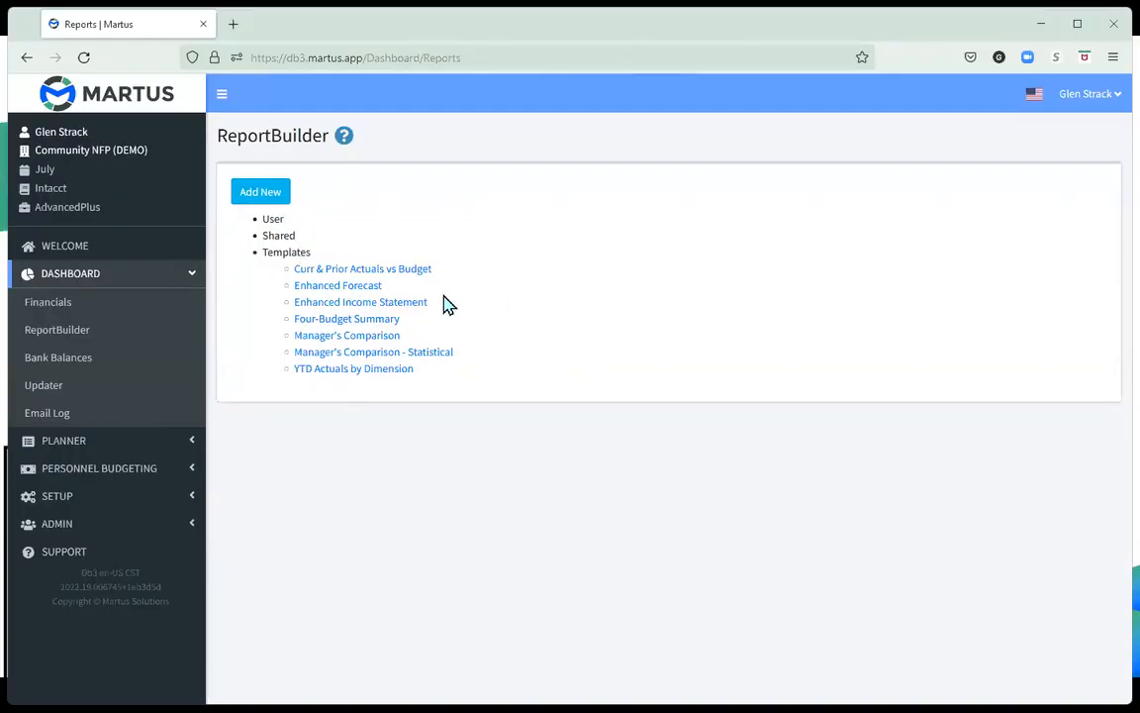
click(329, 289)
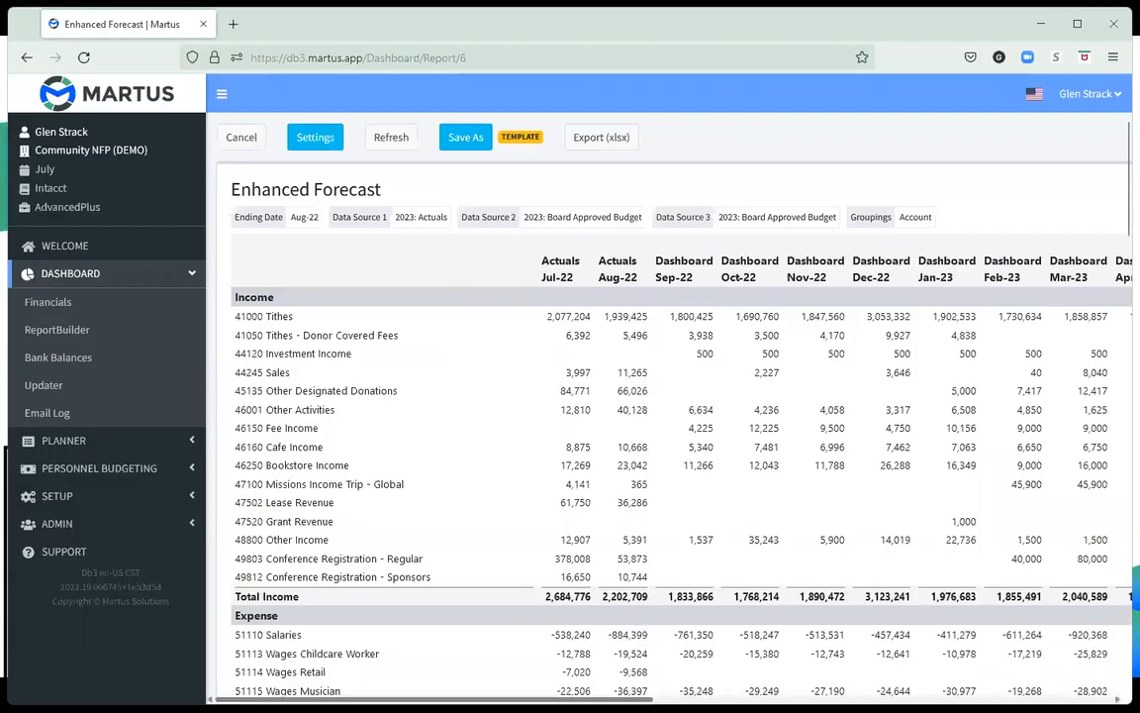
scroll(633, 490, right, 1)
scroll(669, 415, right, 2)
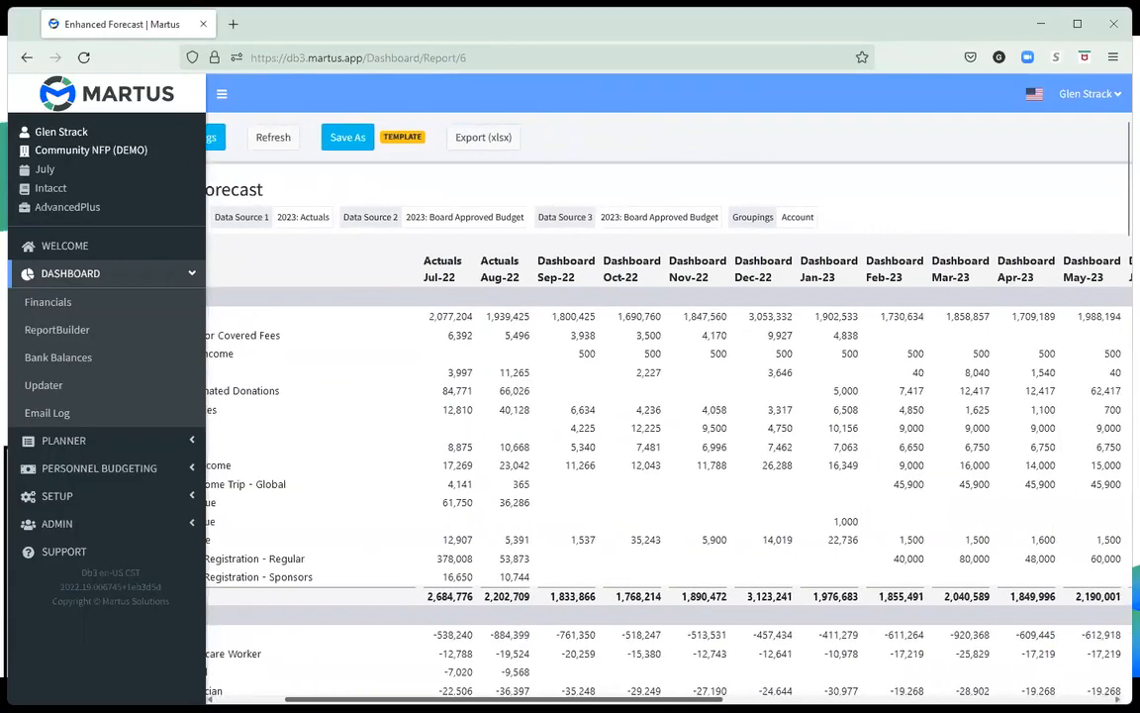
scroll(663, 456, right, 15)
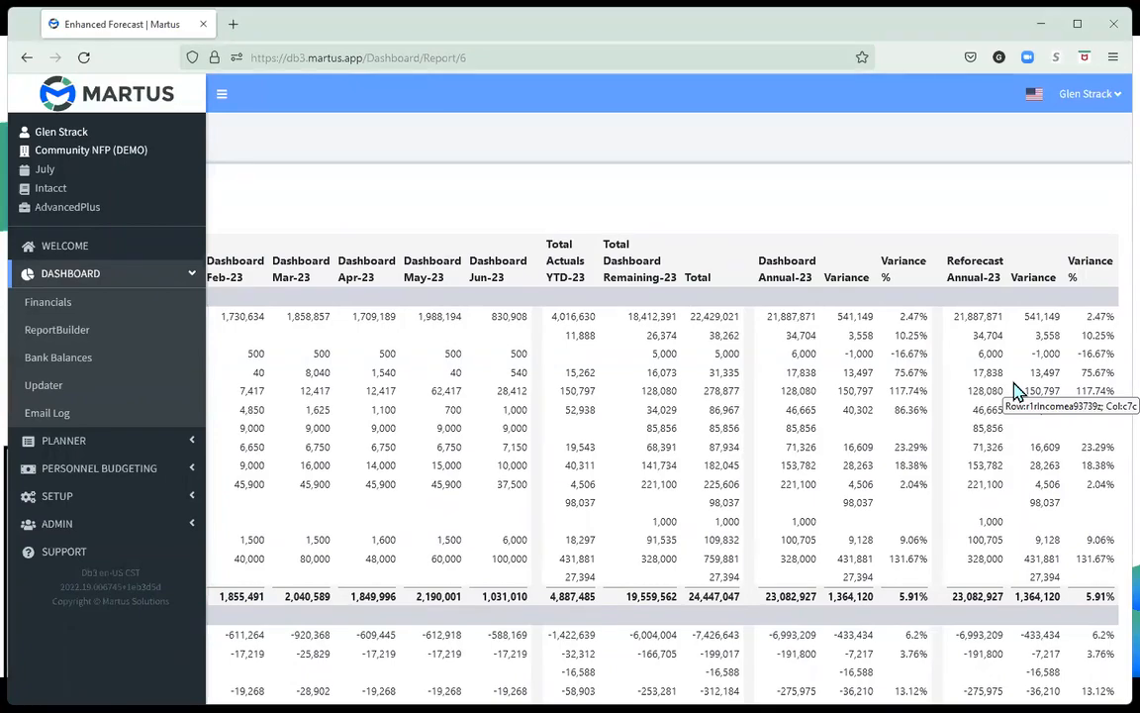
Step: Collapse the navigation sidebar and save the template as a new report named Enhanced Forecast V4
click(220, 99)
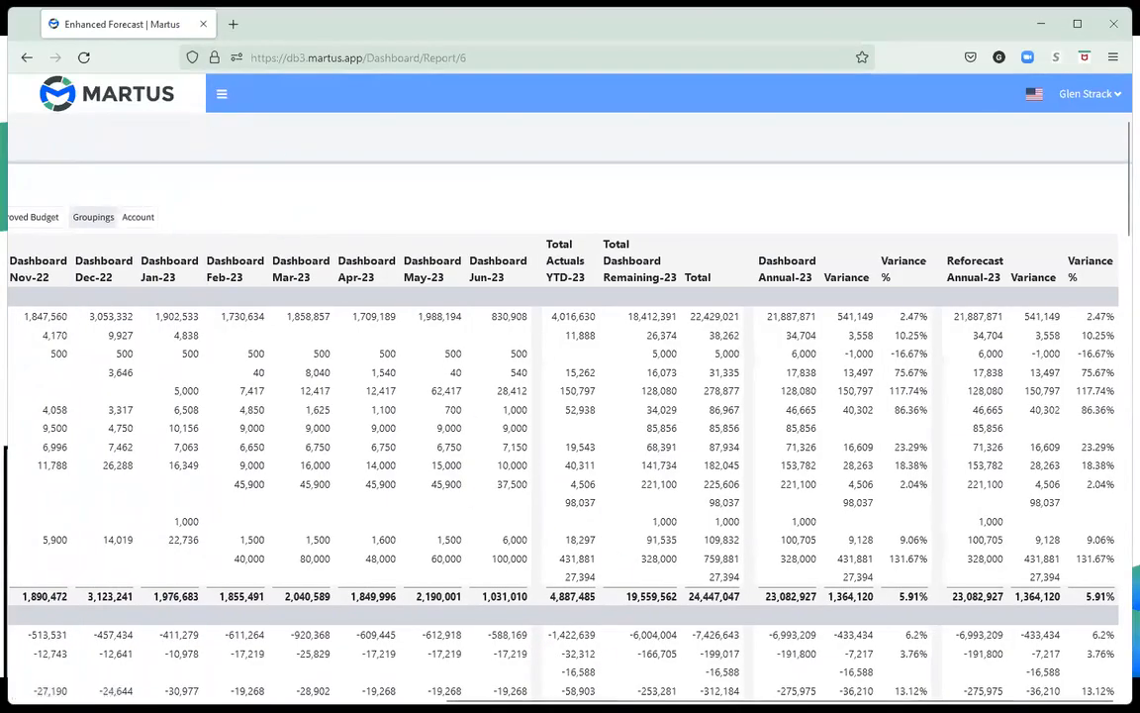
drag(780, 700, 347, 699)
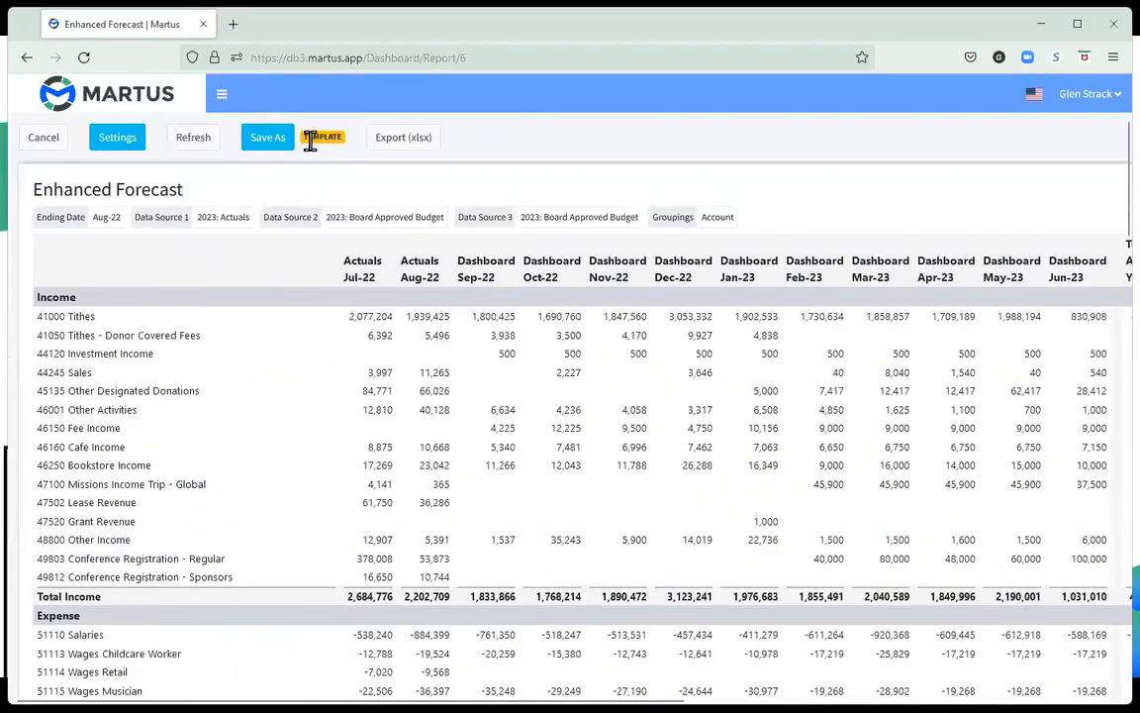
click(268, 141)
click(534, 390)
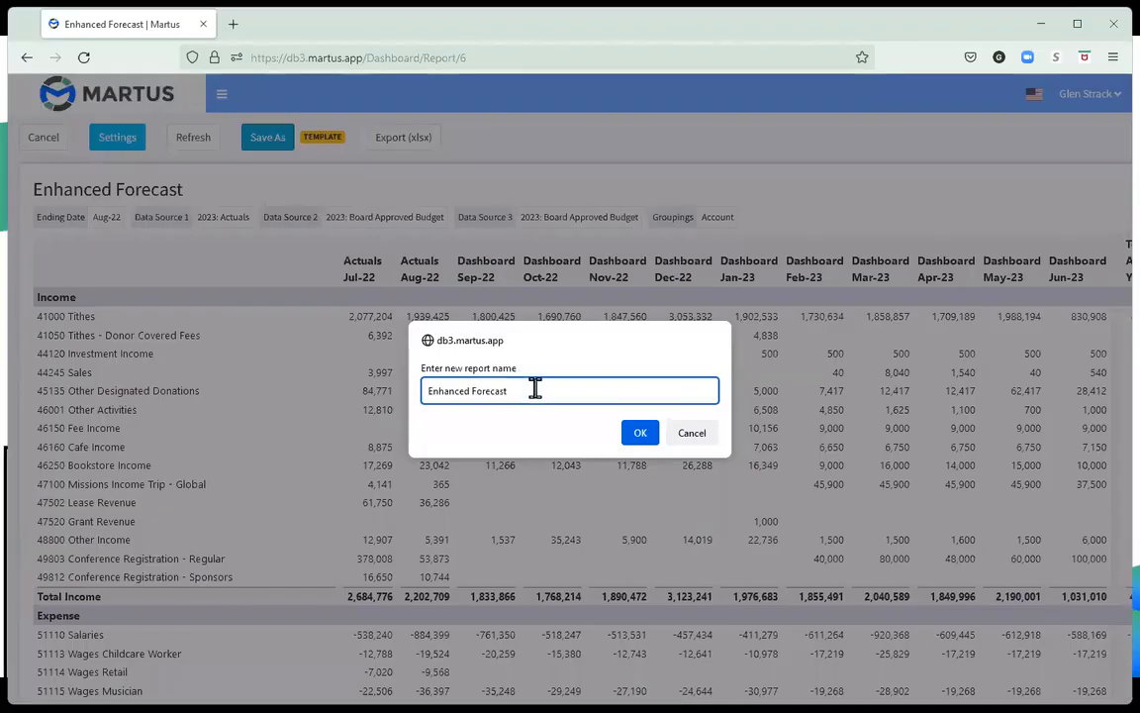
text(V4)
click(639, 432)
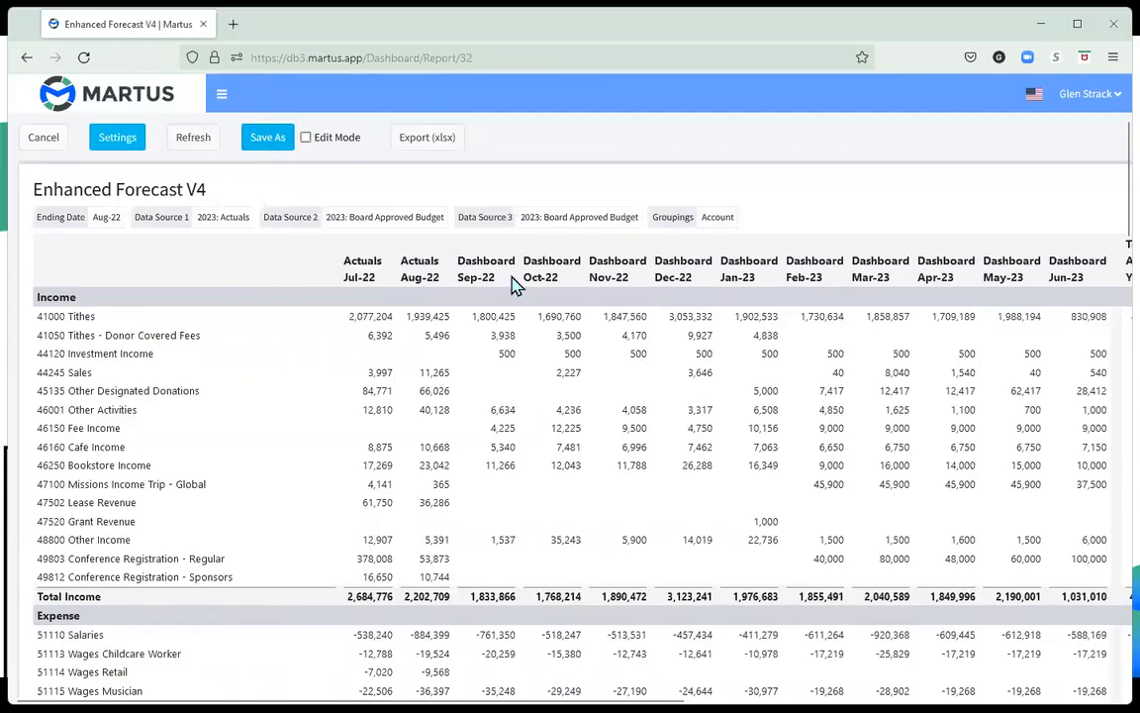
Step: Turn on edit mode for the report and inspect the settings of the year-to-date Actuals column group without changing them
click(306, 137)
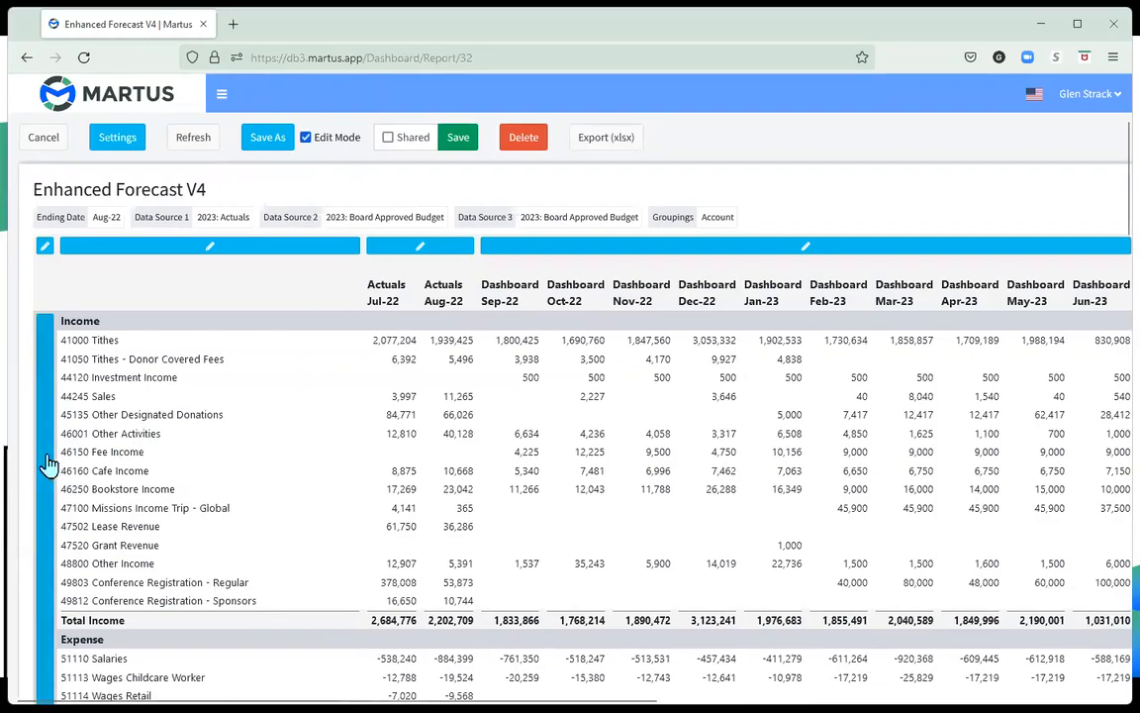
scroll(106, 437, down, 10)
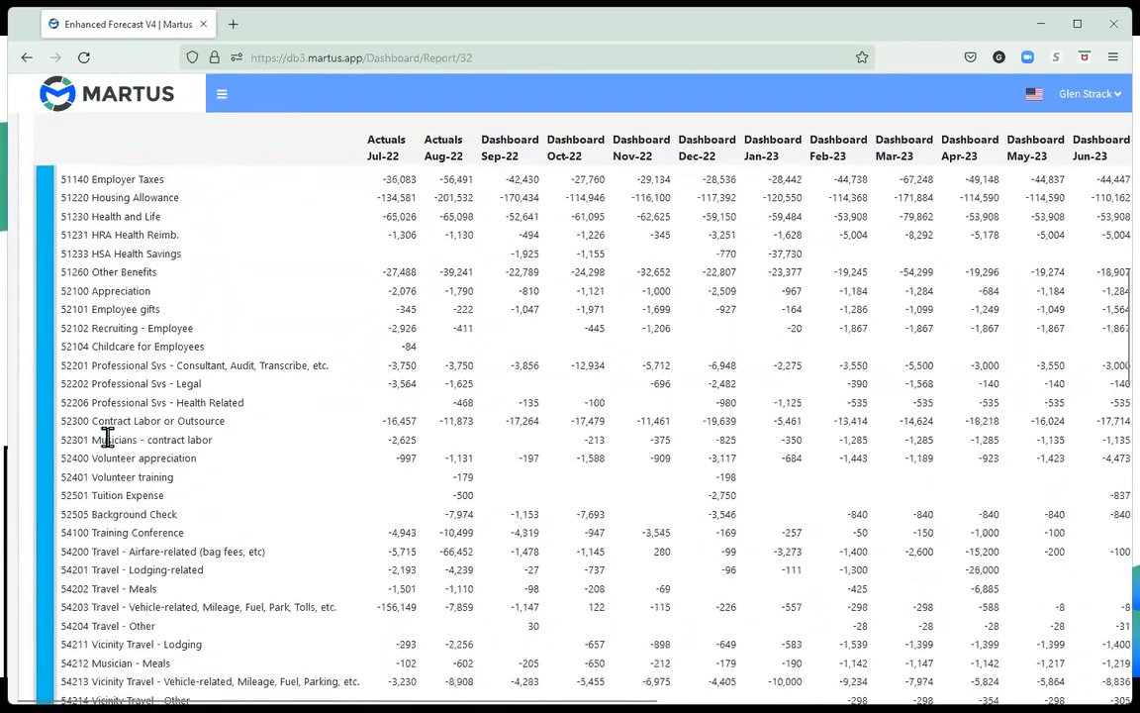
scroll(106, 437, down, 4)
scroll(213, 416, up, 10)
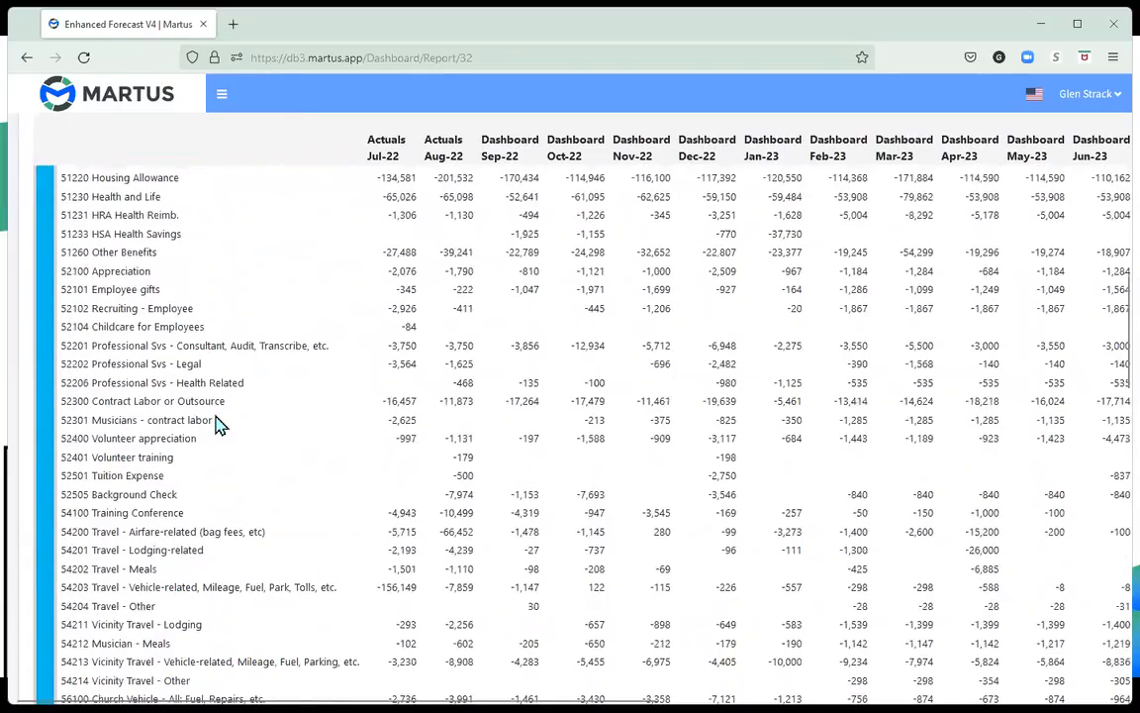
scroll(218, 424, up, 5)
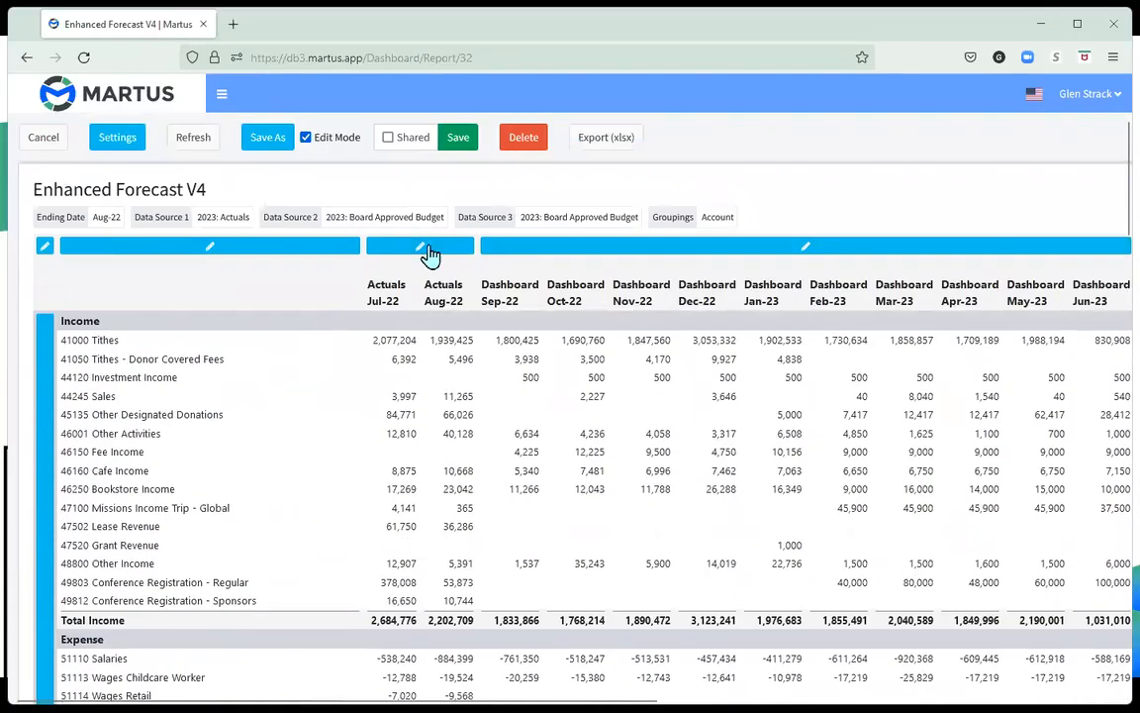
click(424, 249)
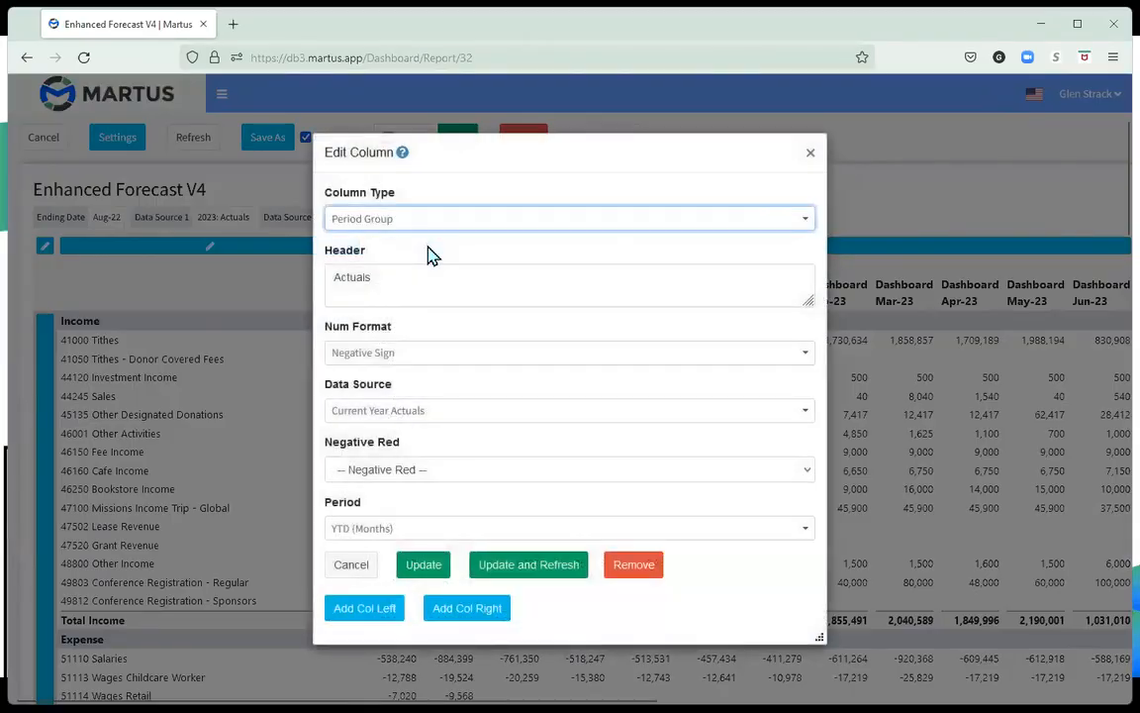
click(809, 155)
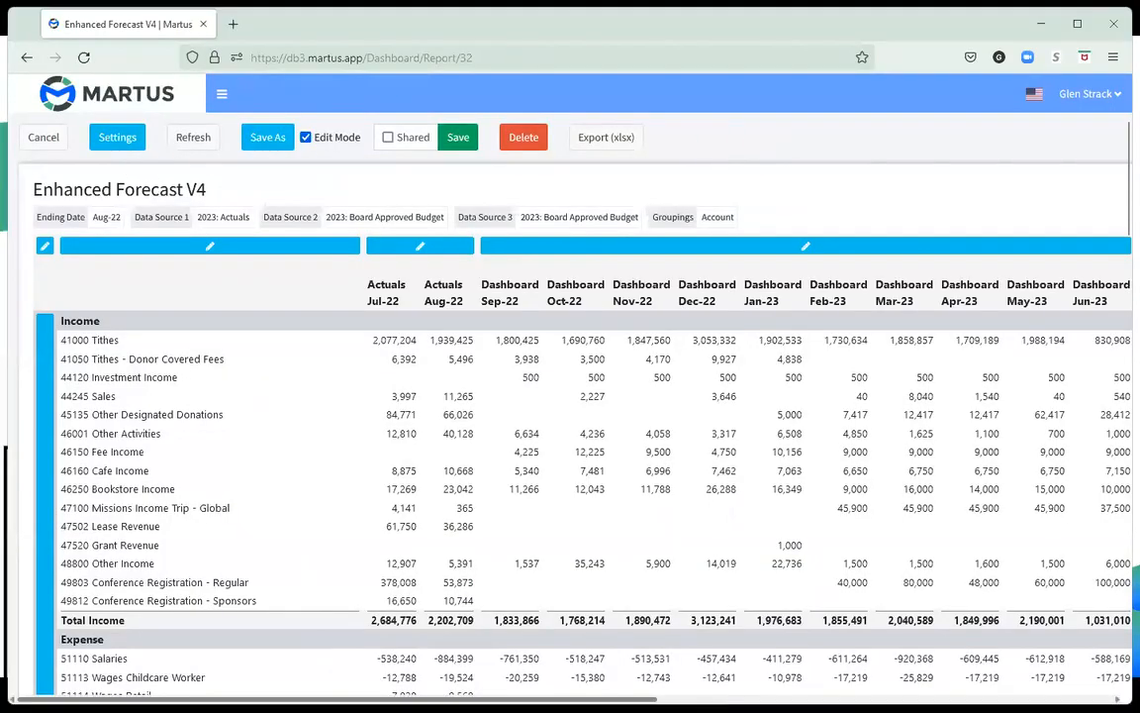
Step: Examine the column type, number format, negative red options and formula of the Variance column beside Dashboard Annual-23
drag(337, 698, 794, 699)
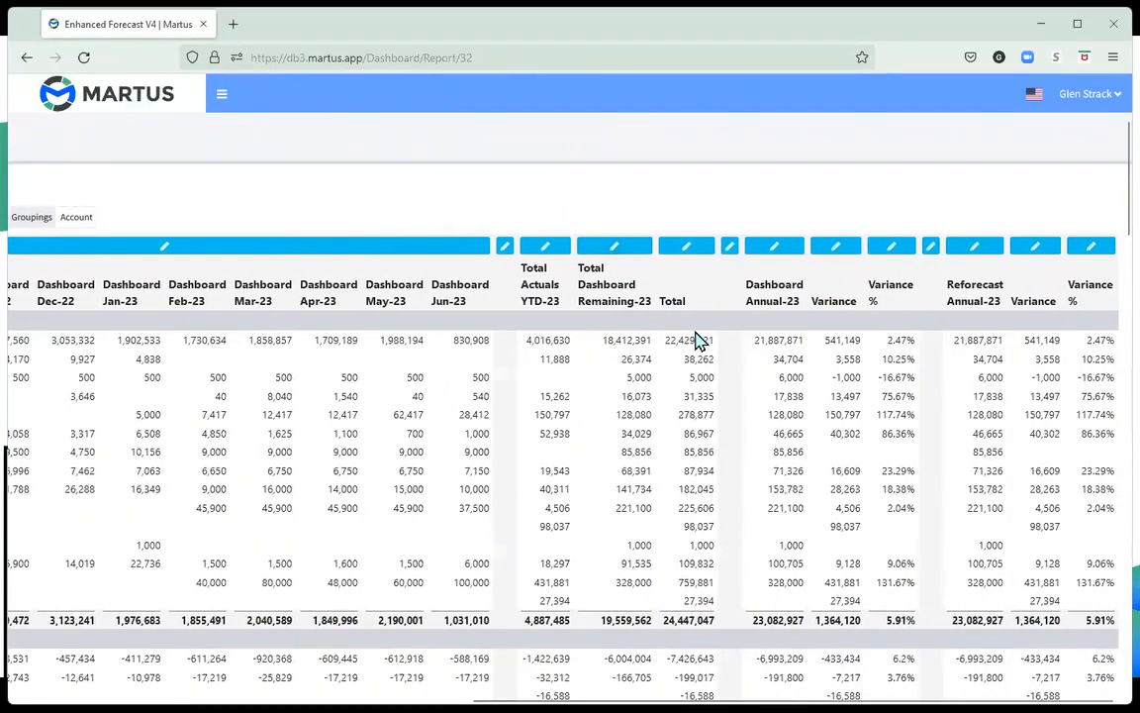
click(839, 254)
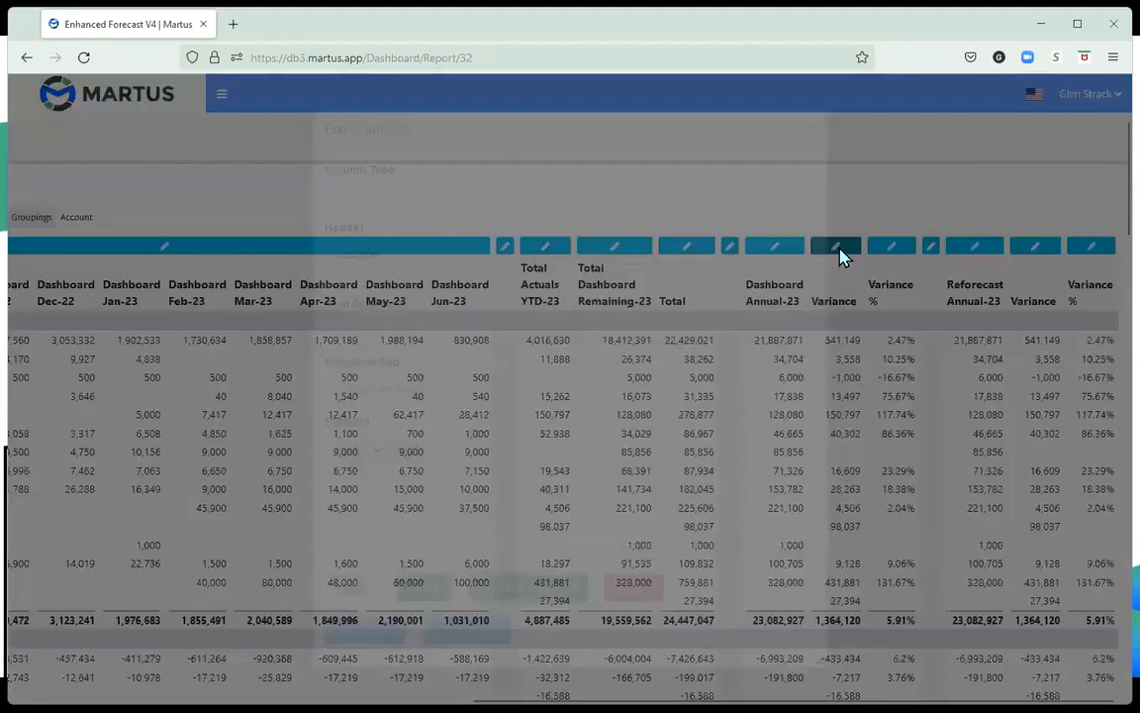
click(428, 180)
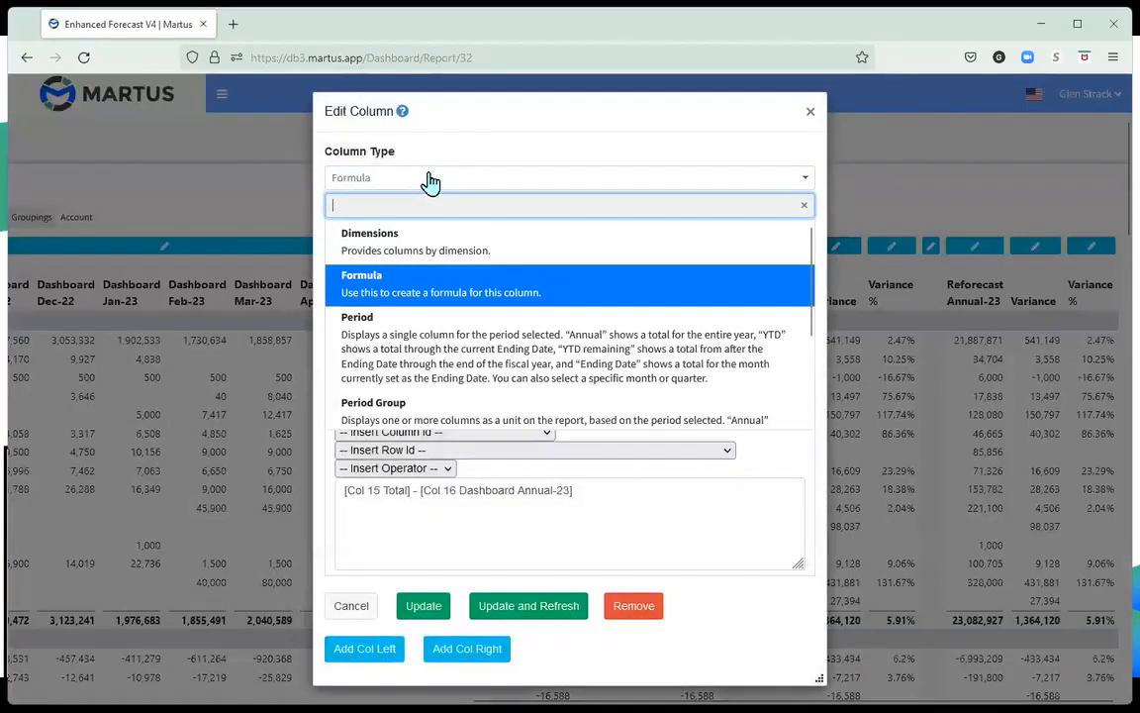
click(431, 181)
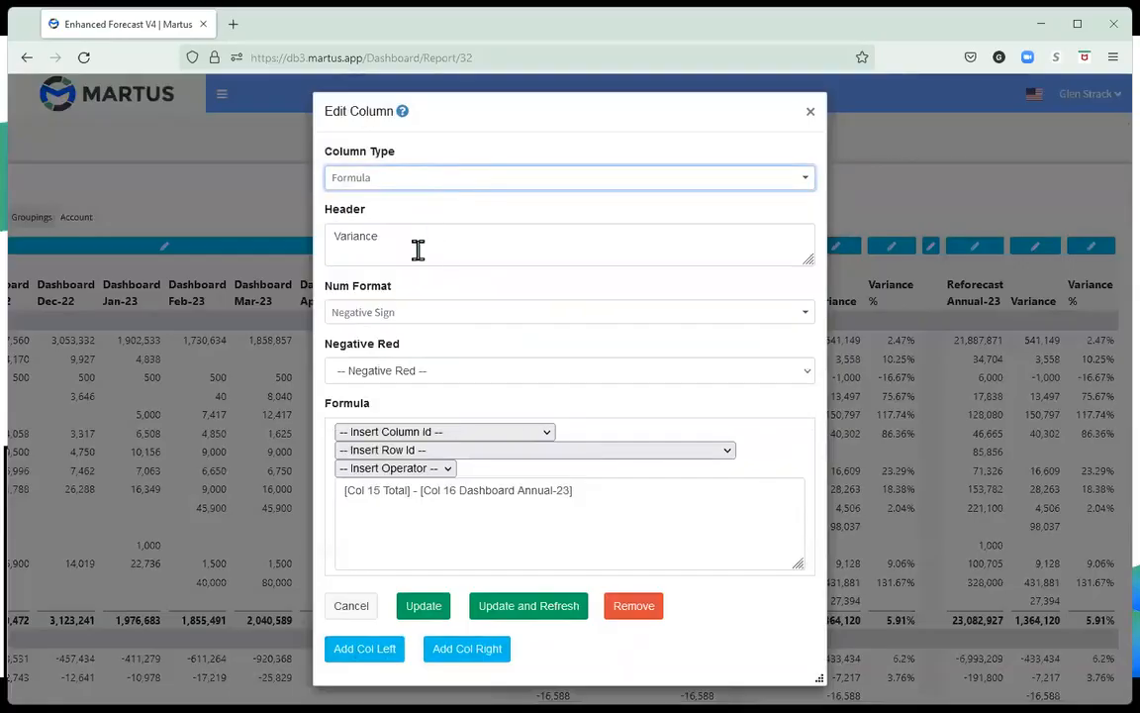
click(431, 314)
click(428, 317)
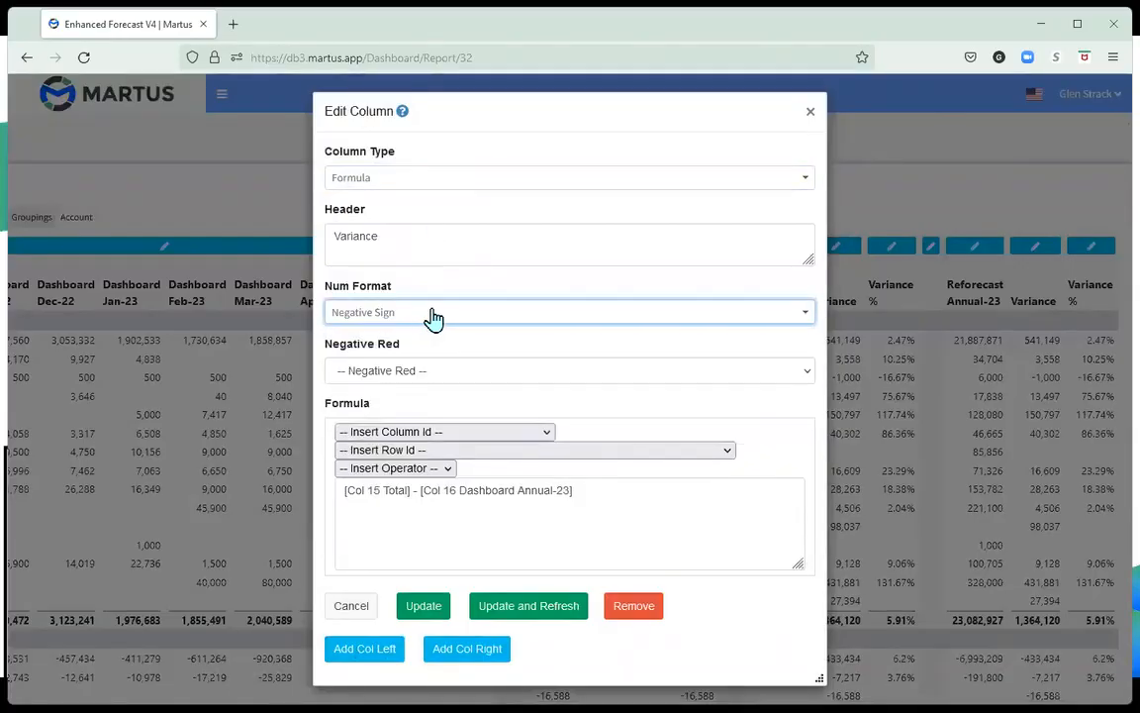
click(479, 372)
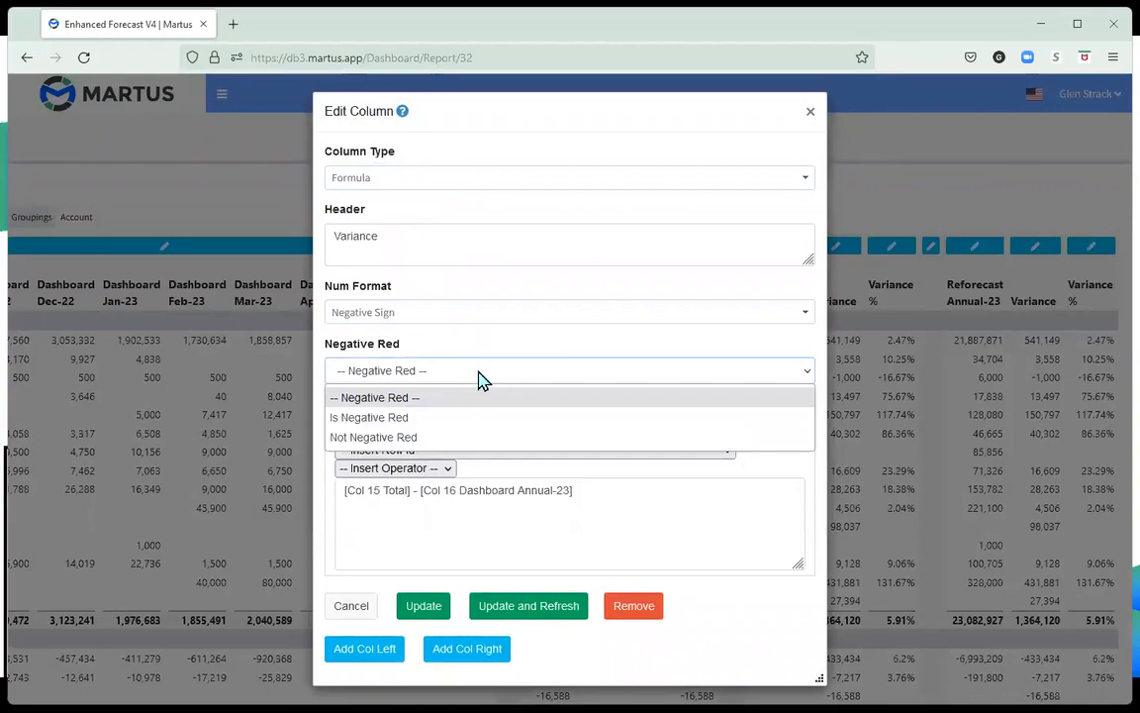
click(479, 380)
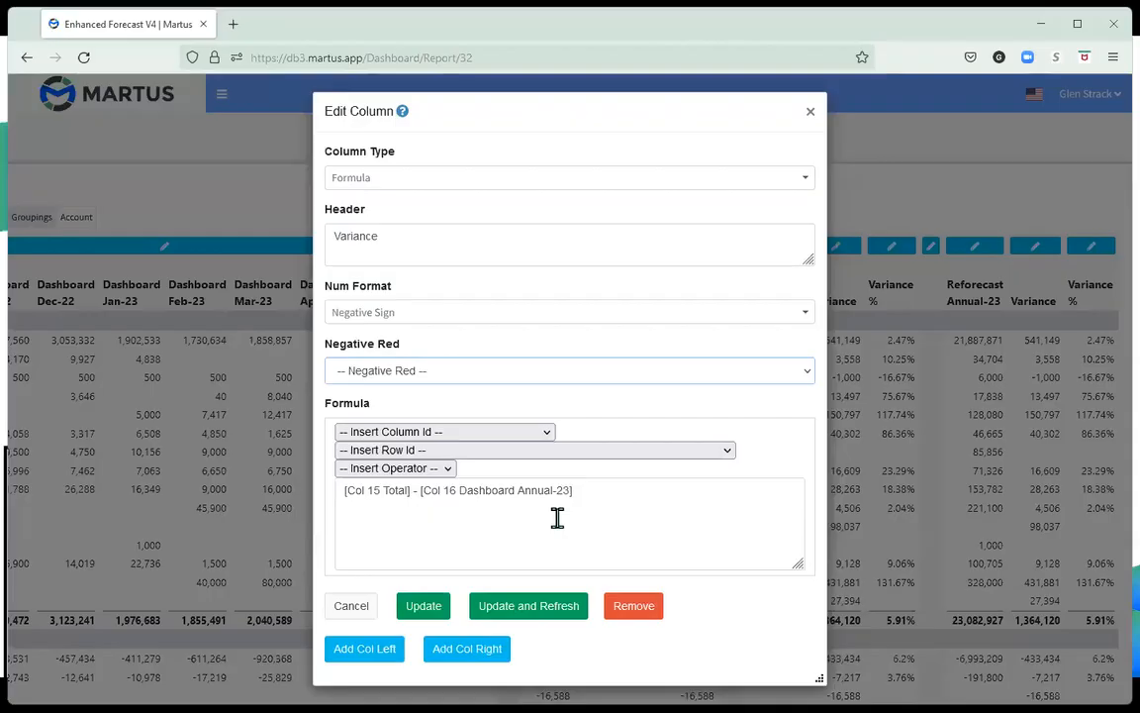
click(811, 118)
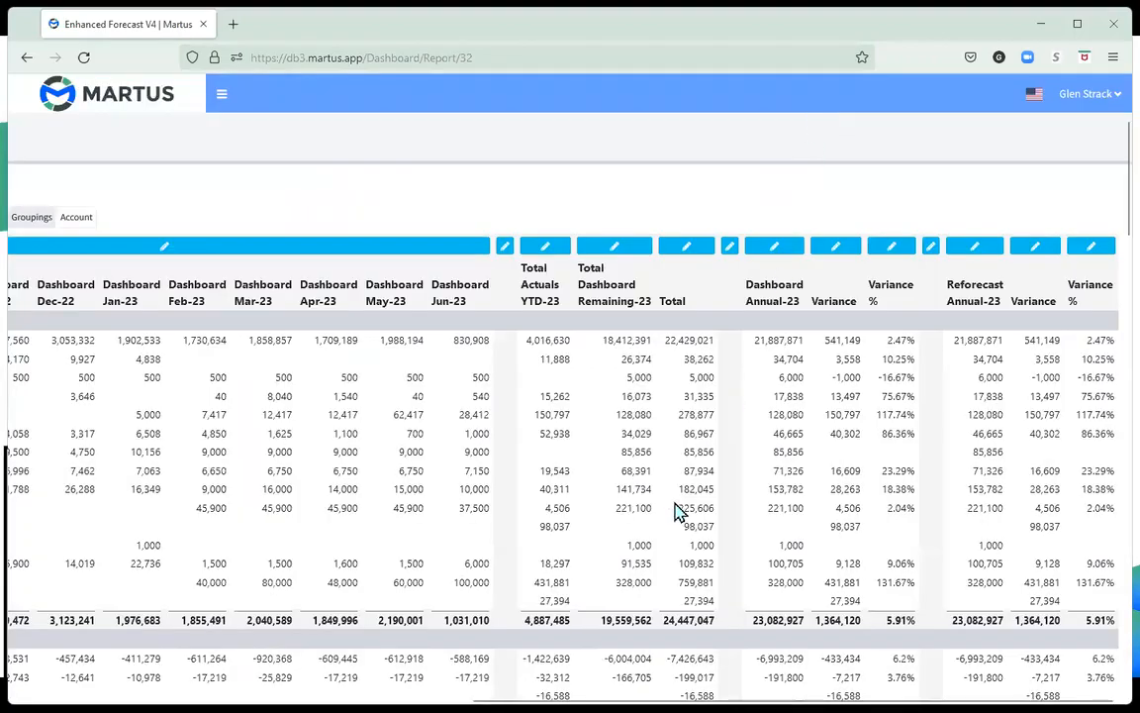
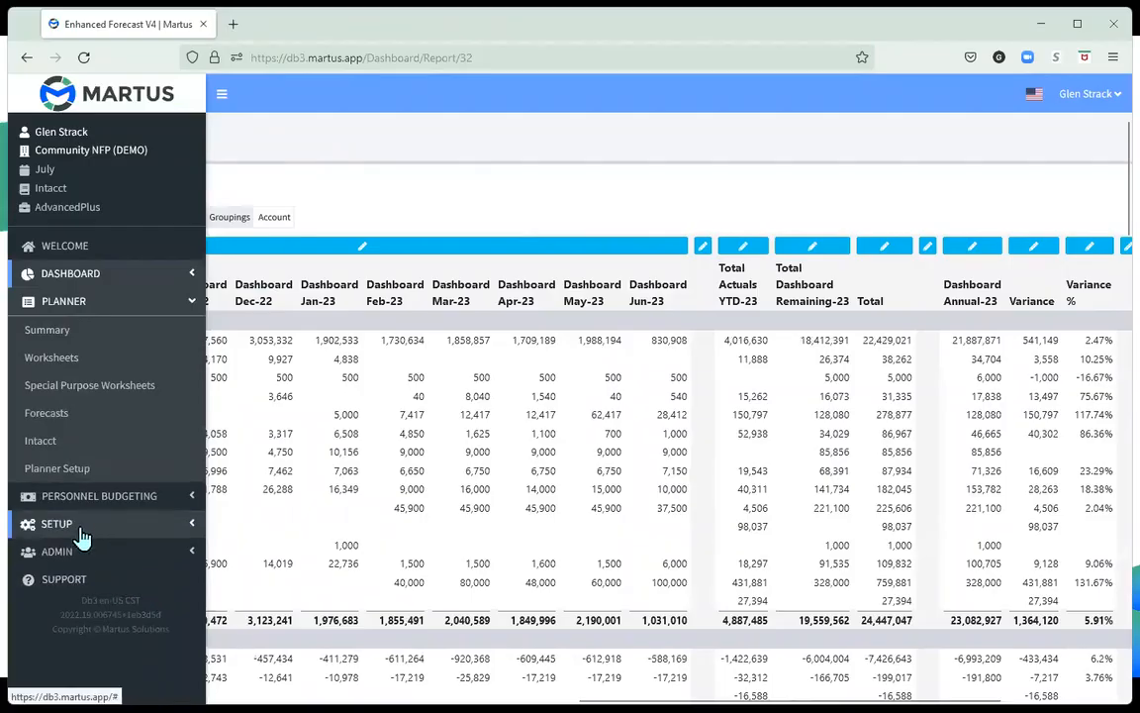
Step: Open Planner Setup and load the 2024 budgets in budget management
click(71, 478)
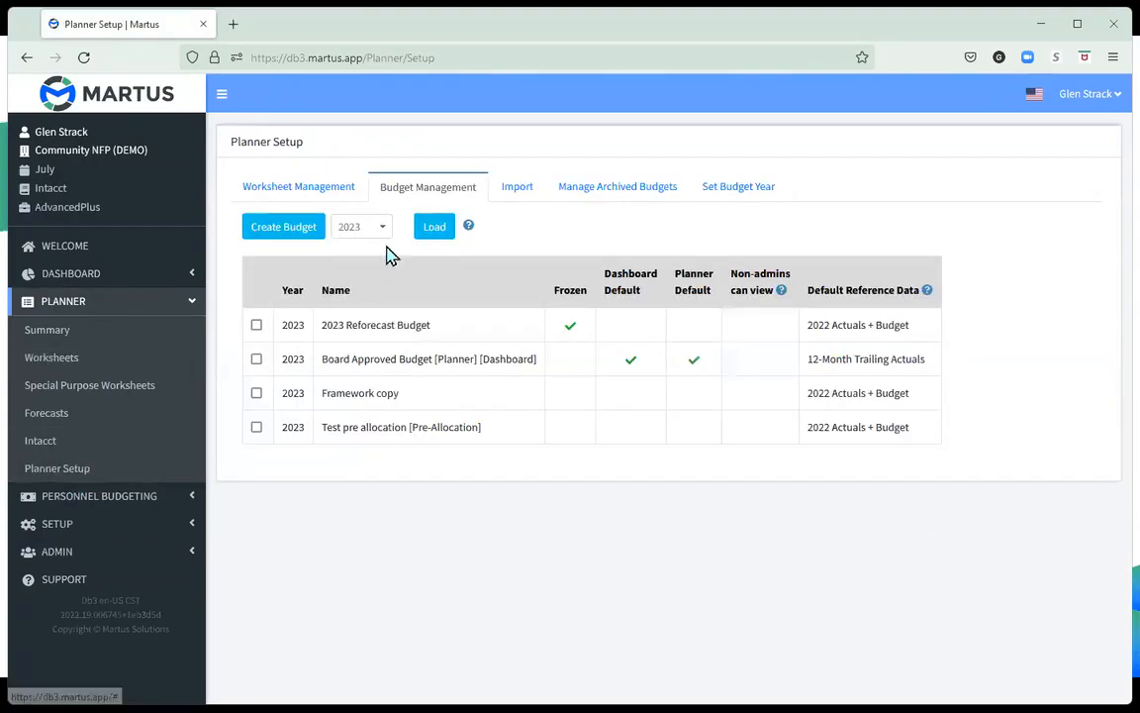
right_click(484, 105)
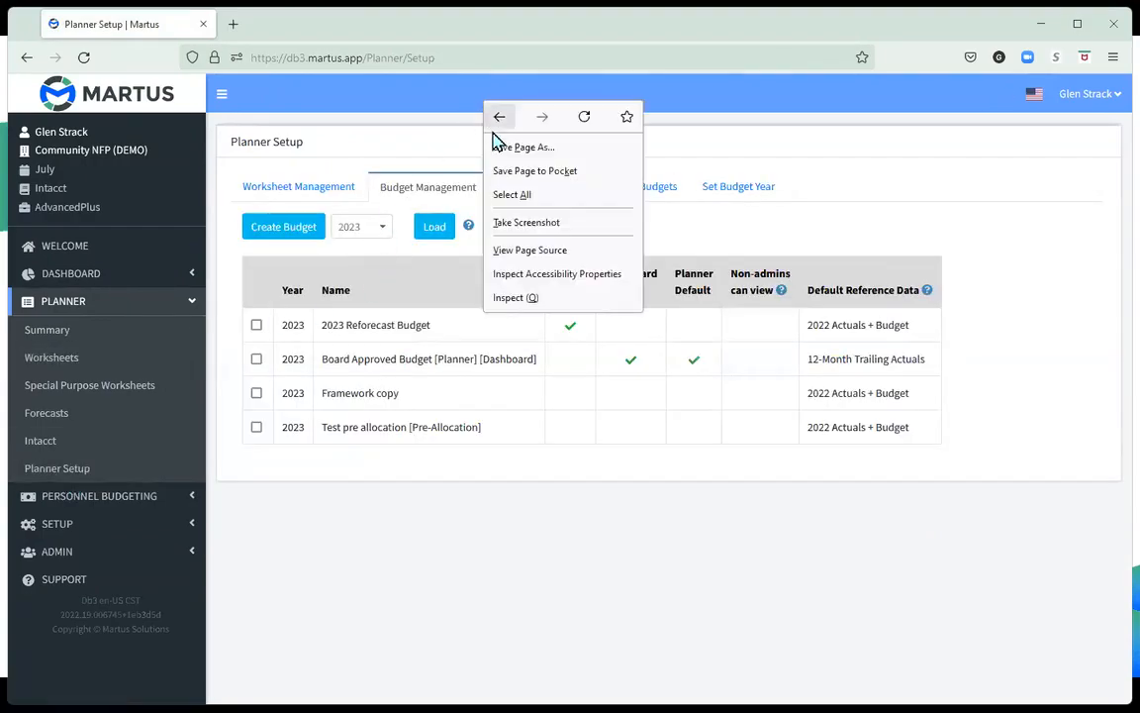
click(374, 230)
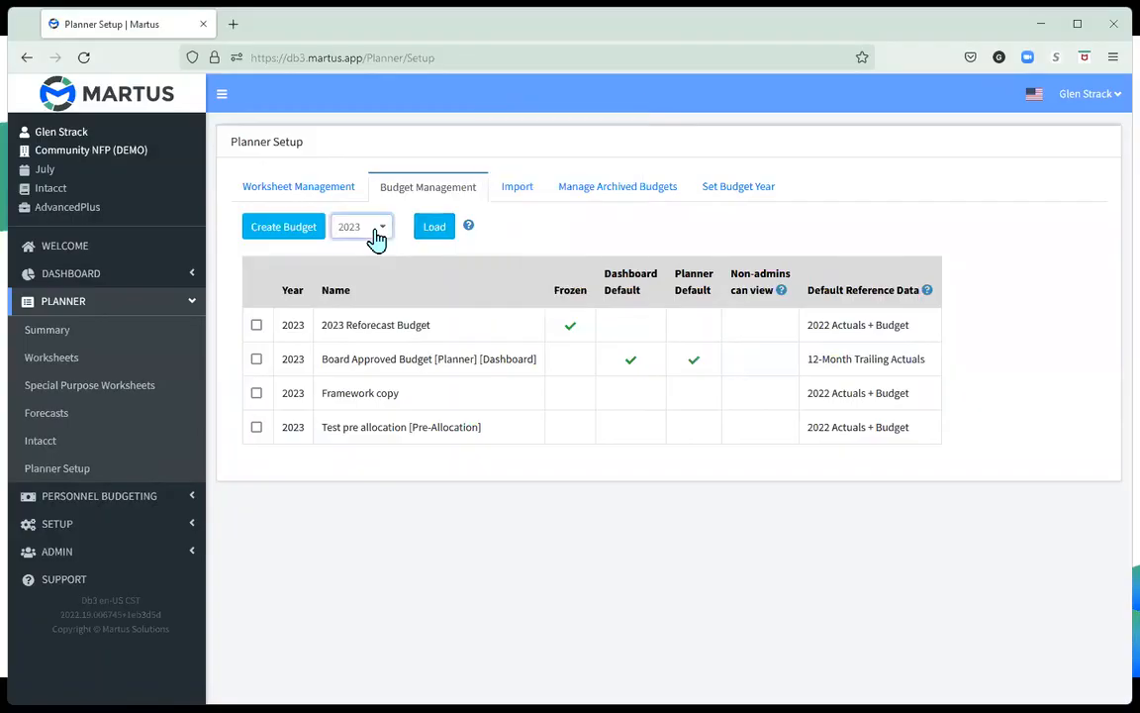
click(371, 230)
click(364, 467)
click(445, 230)
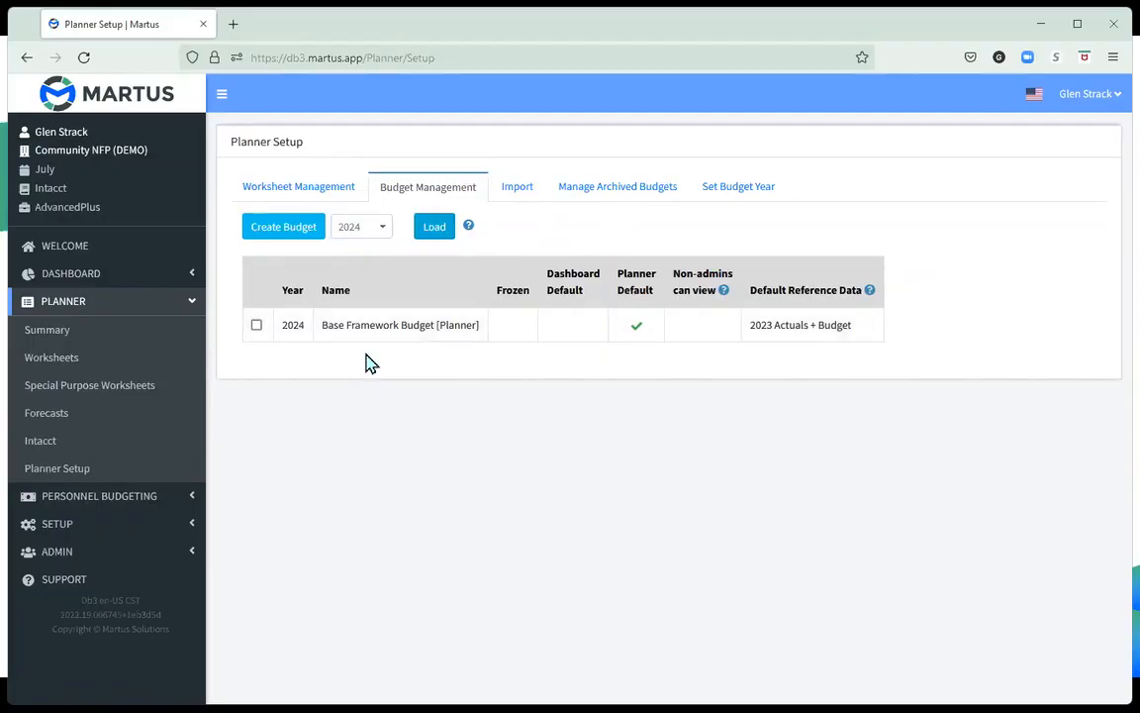
Step: Draft a Framework Only 2024 budget named Base Budget, based on the 2023 Reforecast Budget, and discard it without creating it
click(281, 236)
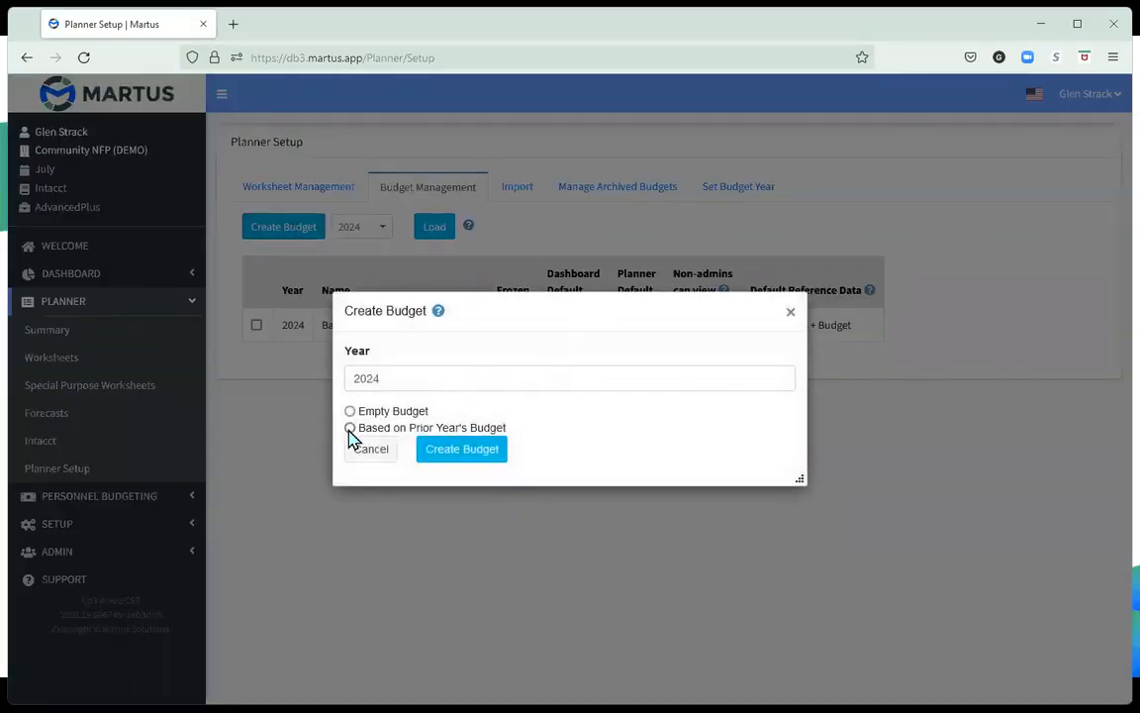
click(351, 429)
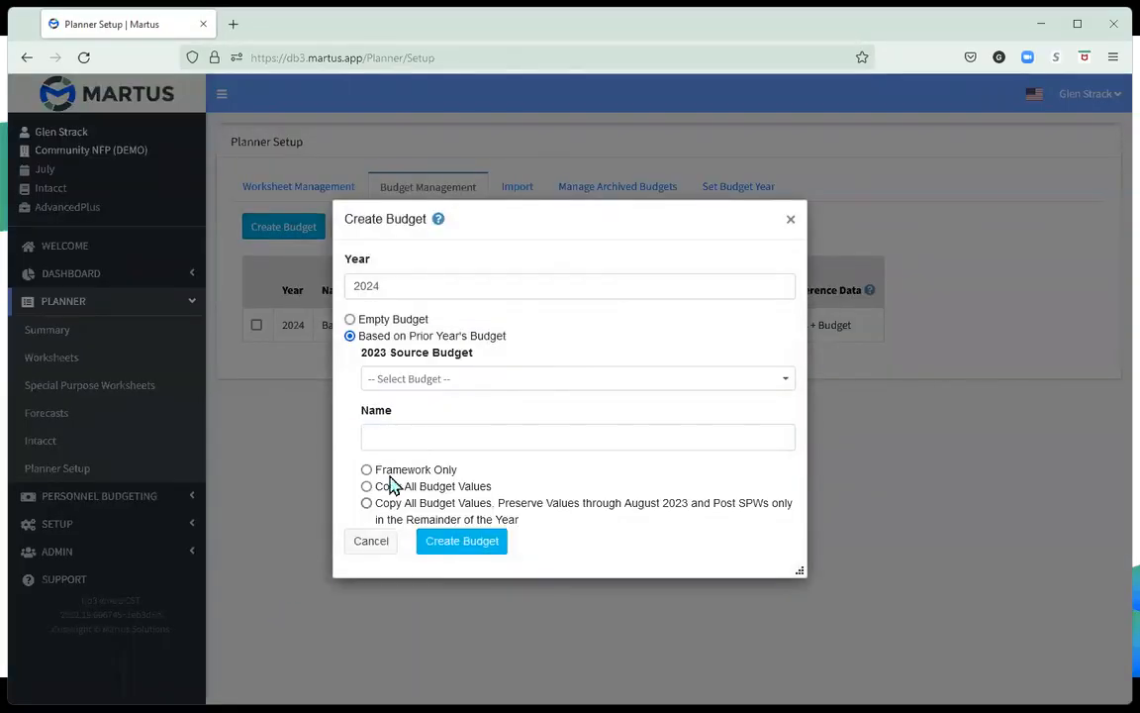
click(449, 381)
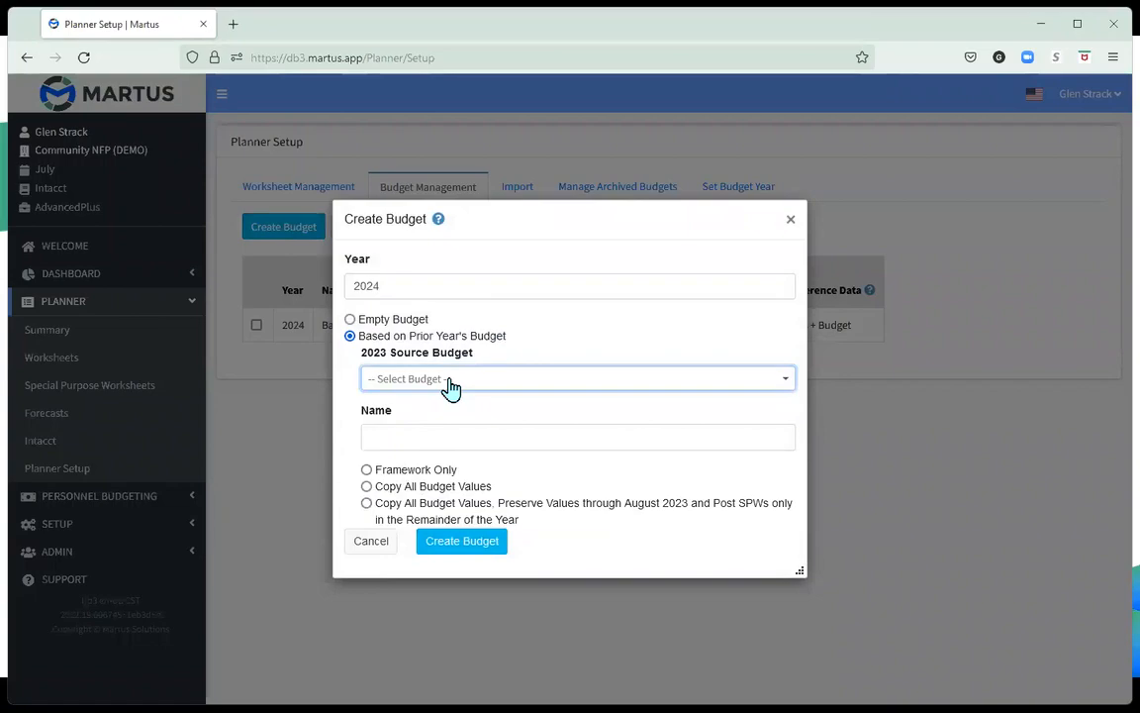
click(566, 455)
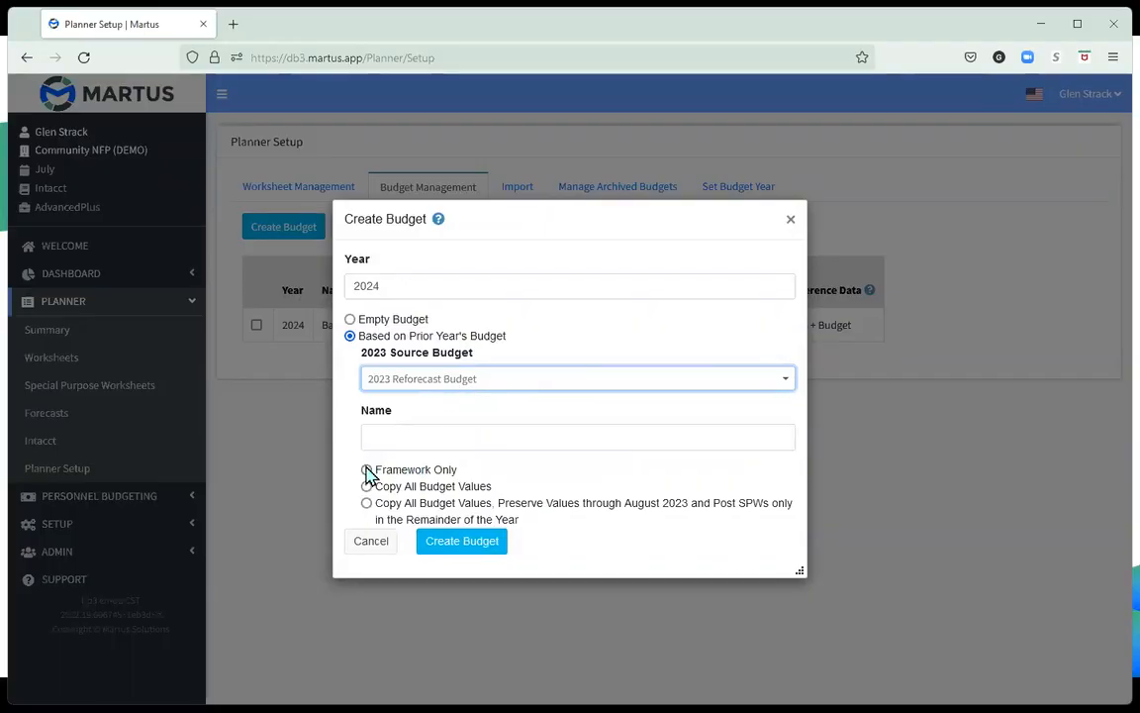
click(387, 436)
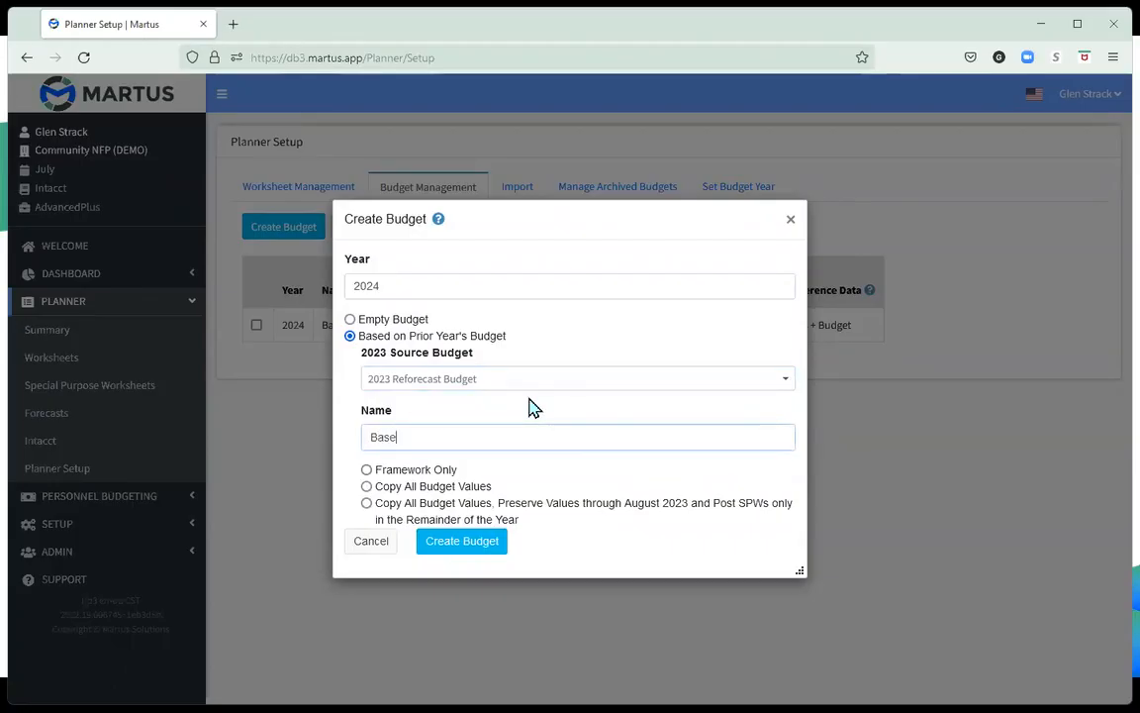
text(Base Budge4)
key(BackSpace)
text(t)
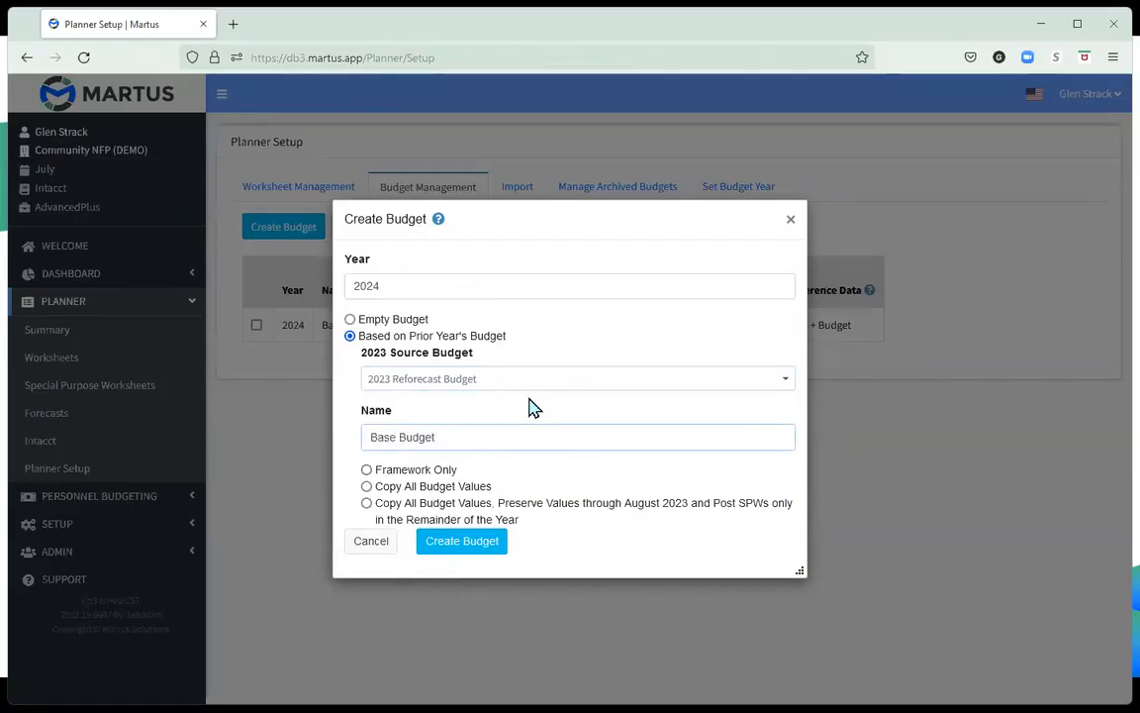
click(368, 471)
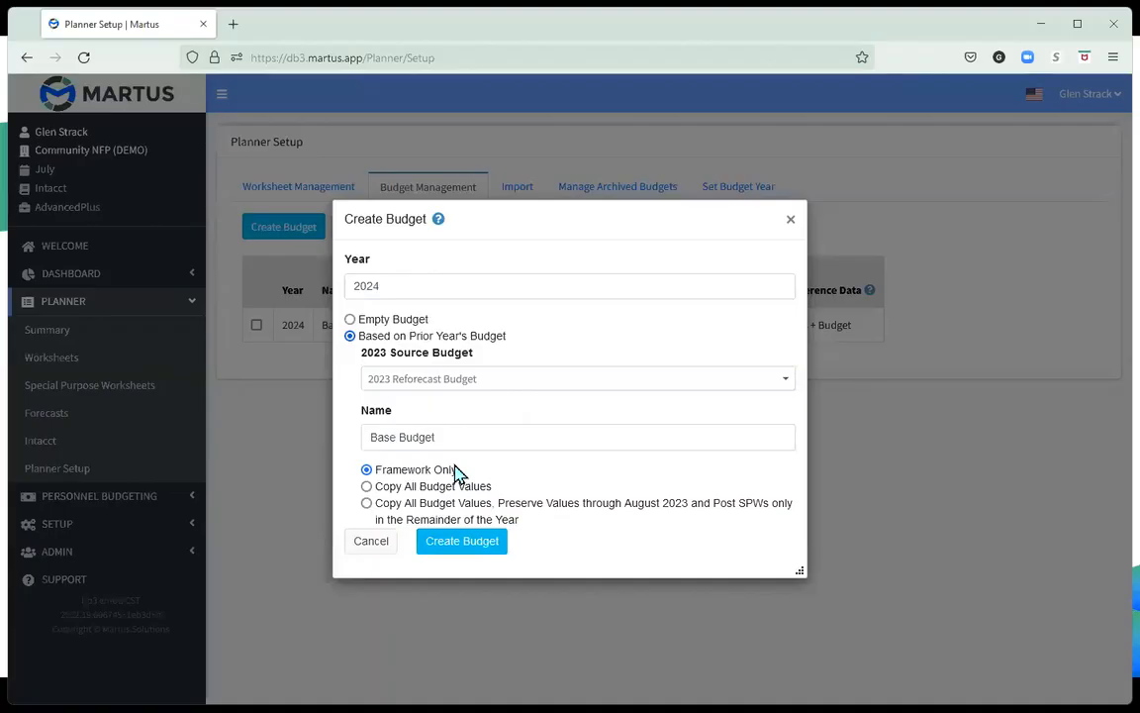
click(791, 221)
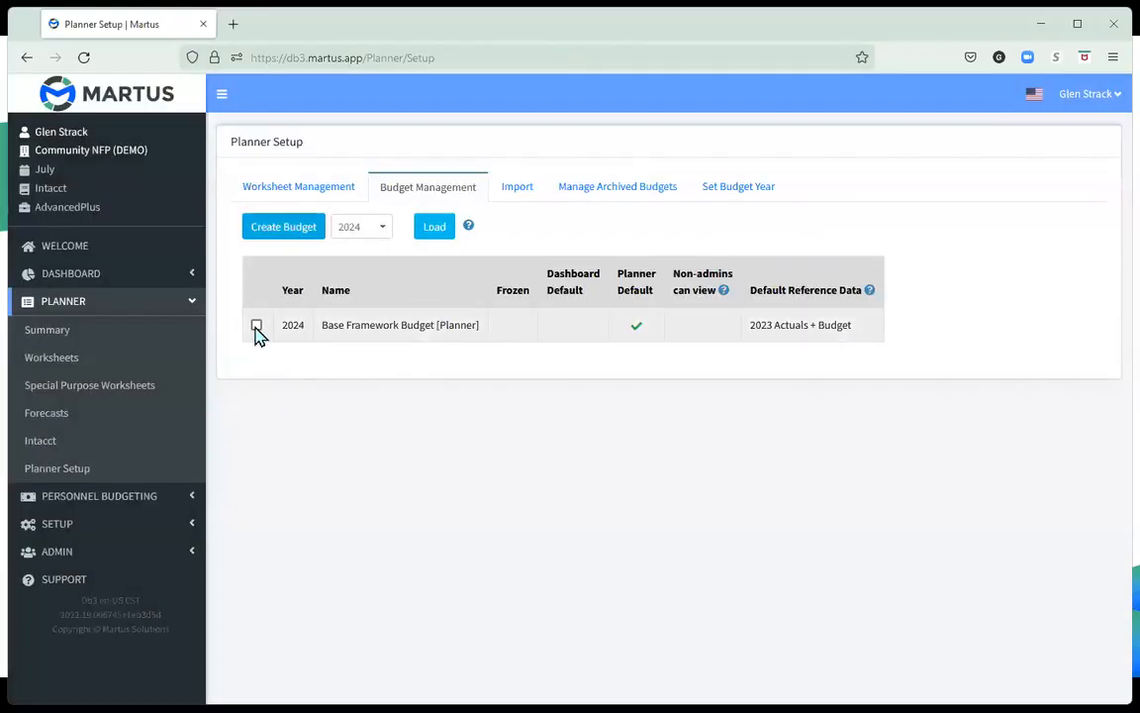
Step: Duplicate the Planner Setup browser tab and open the planner's Worksheet Status report in the copy
right_click(129, 35)
click(178, 146)
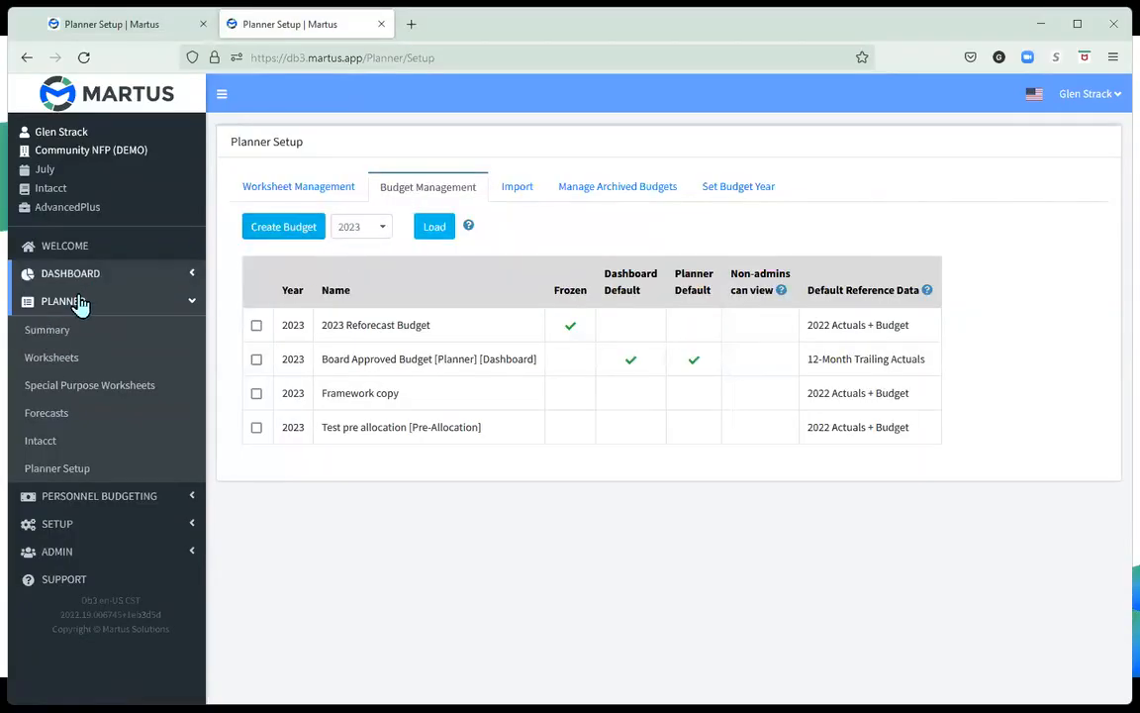
click(54, 337)
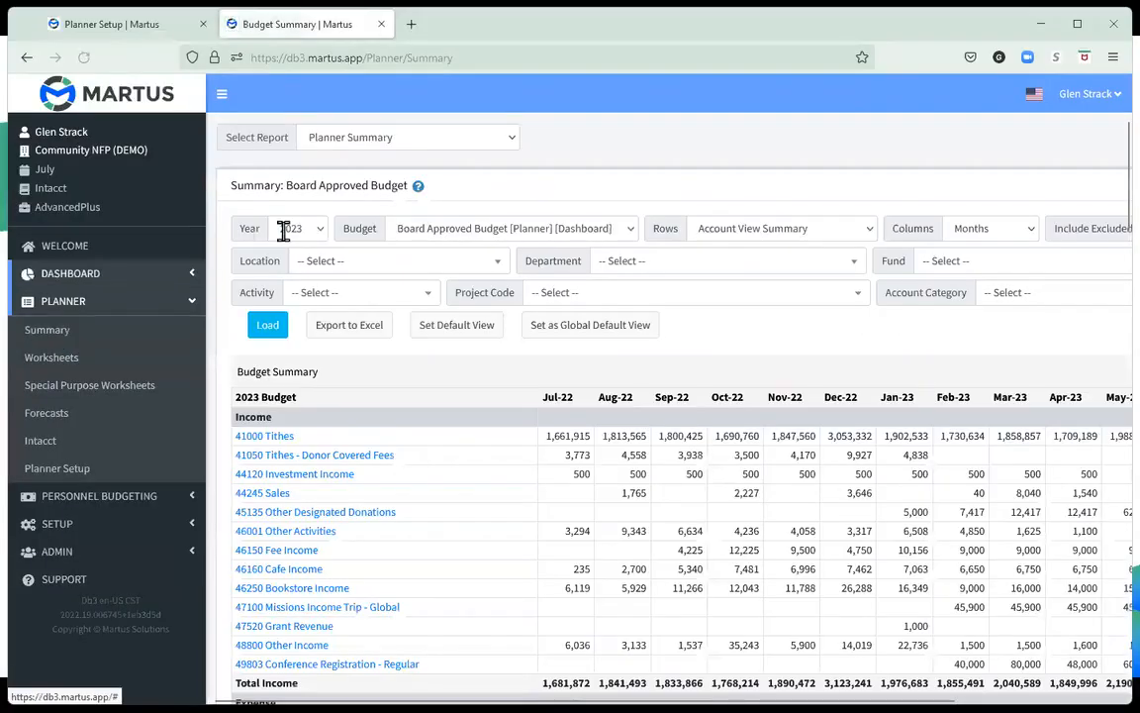
click(390, 140)
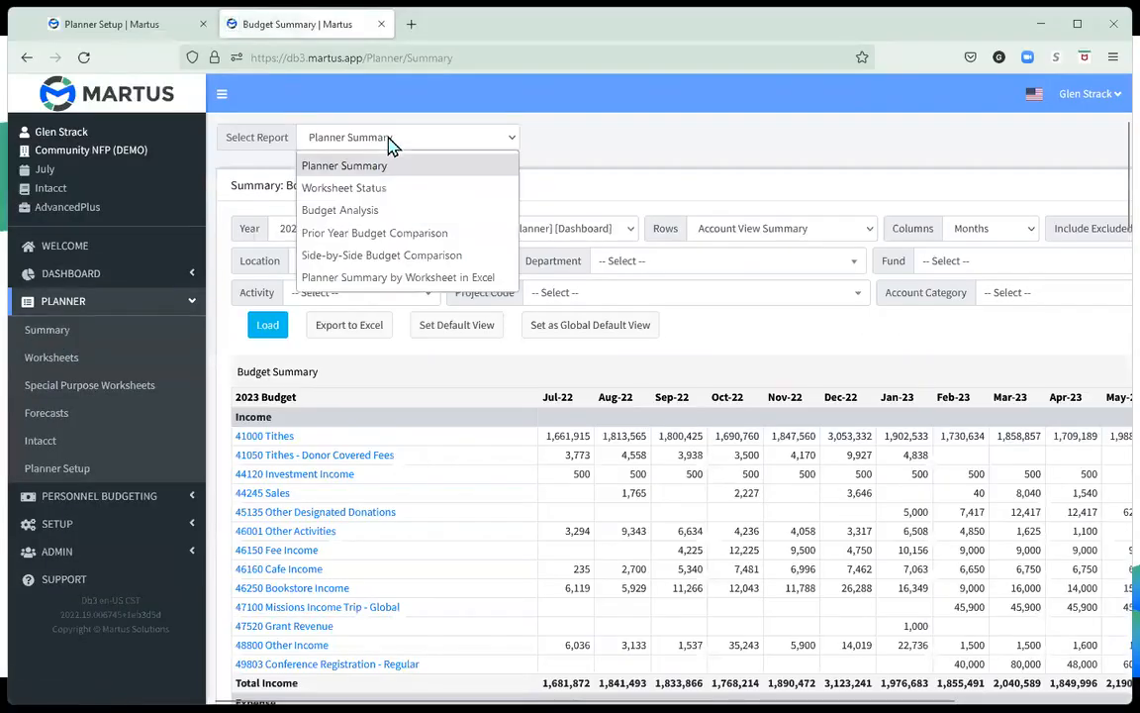
click(373, 188)
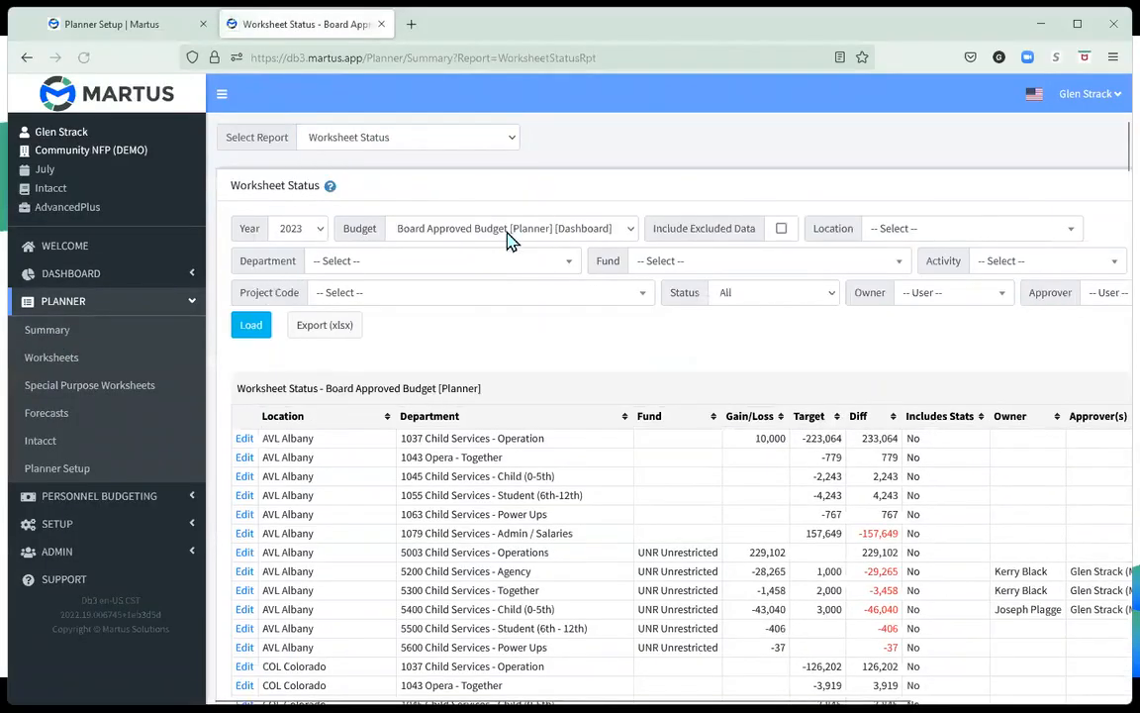
Step: Load the Worksheet Status report for 2024 and open the AVL Albany worksheet for department 5400 Child Services - Child (0-5th)
click(510, 232)
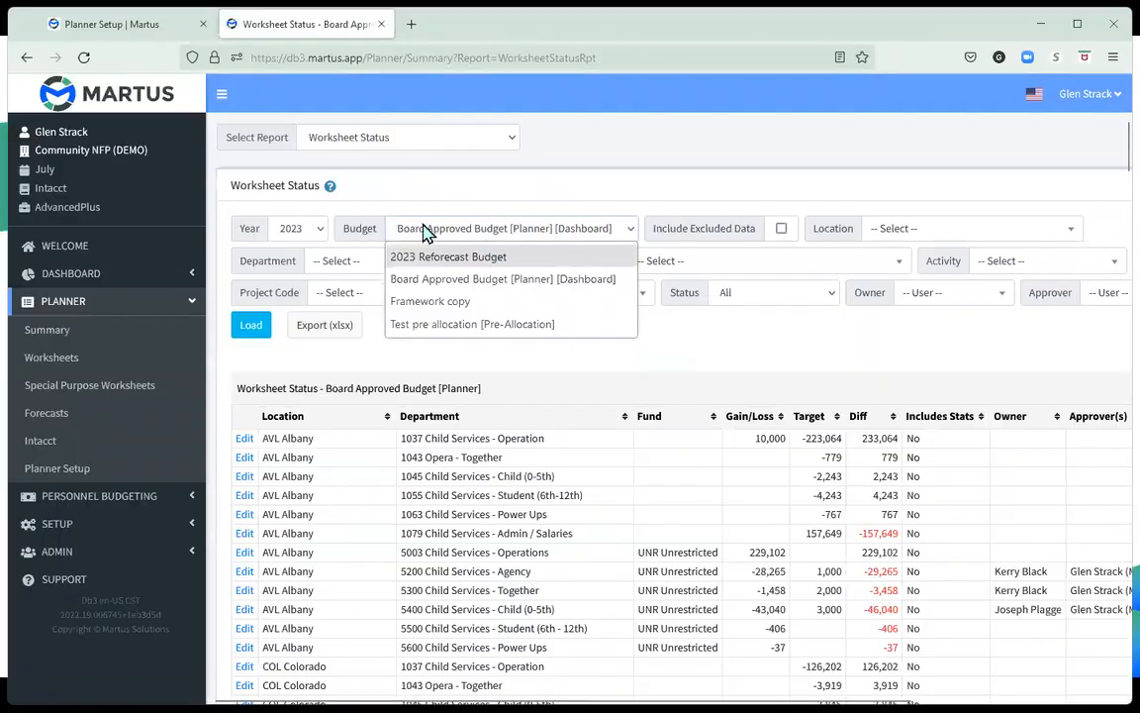
click(287, 230)
click(293, 458)
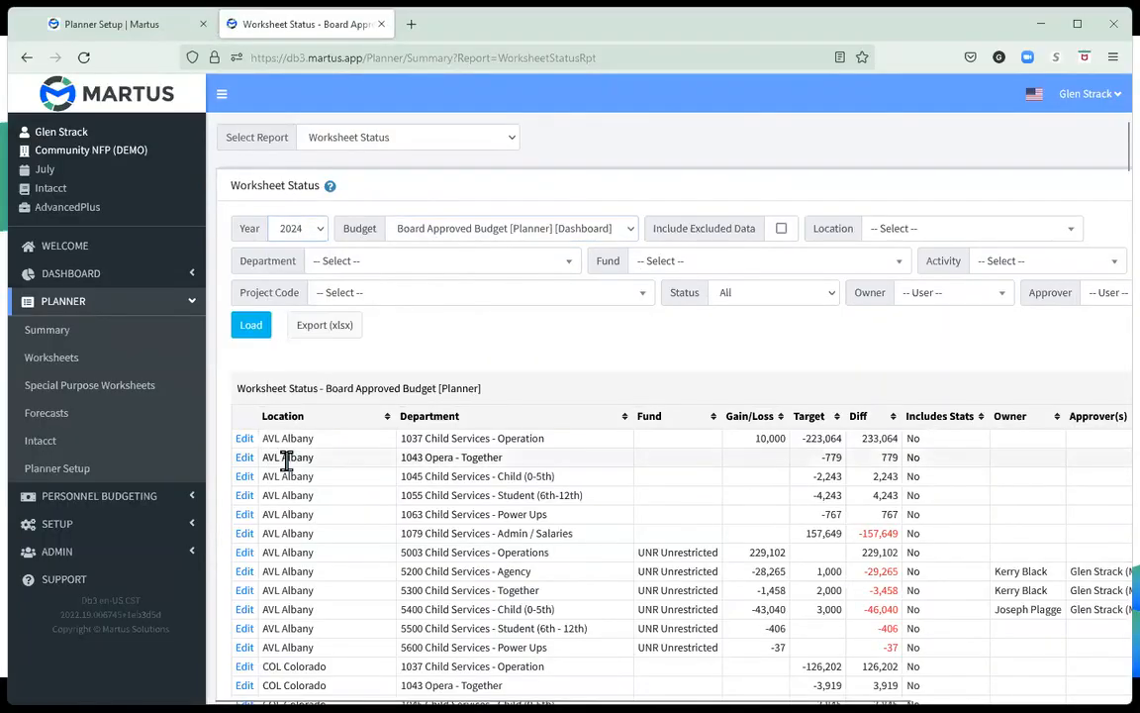
click(248, 328)
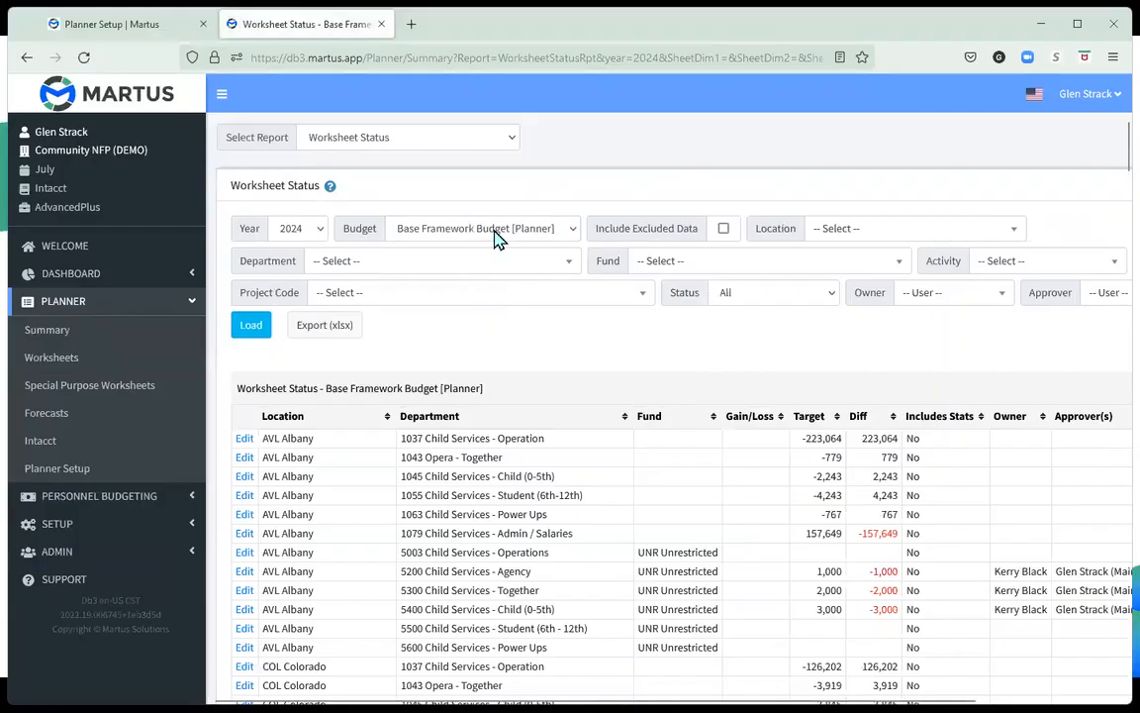
scroll(484, 476, down, 2)
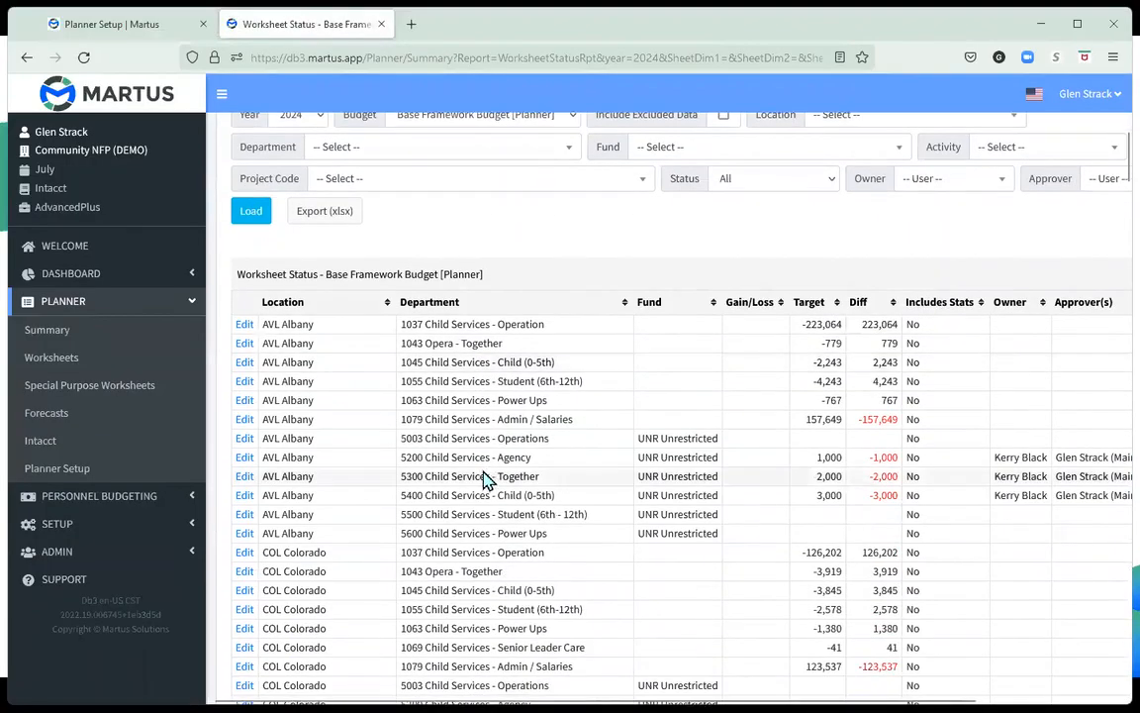
click(242, 498)
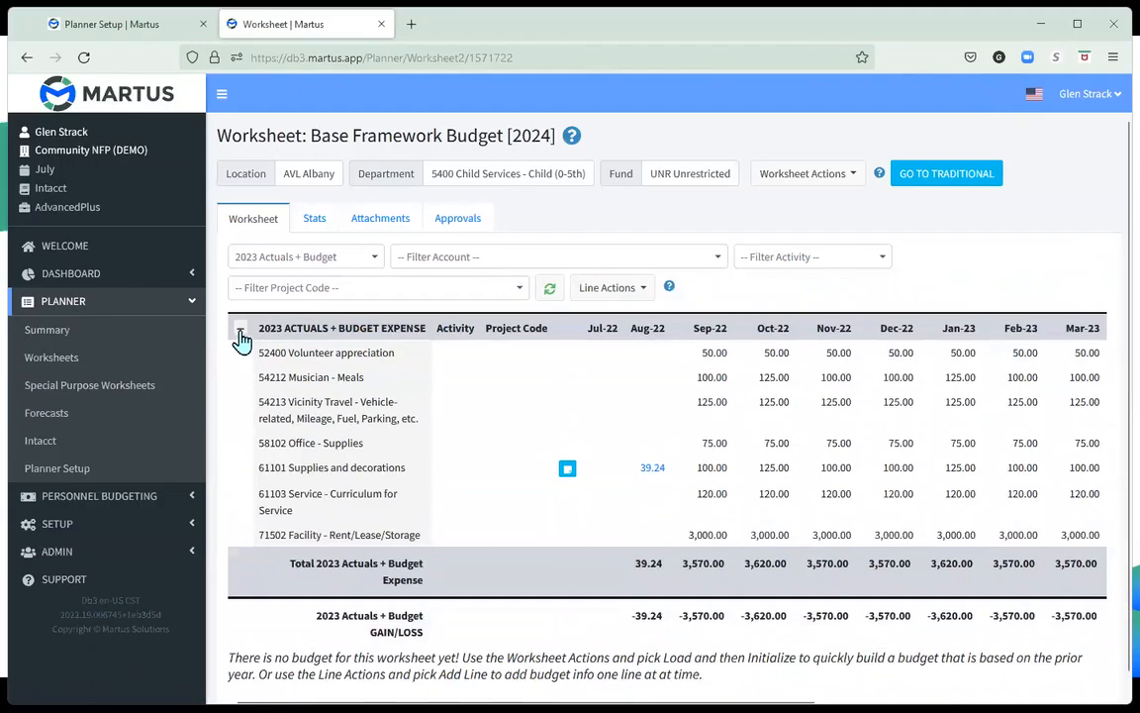
Step: Load the prior-year accounts as 2024 budget lines in the worksheet, keeping 2023 Actuals + Budget as the reference data
click(831, 175)
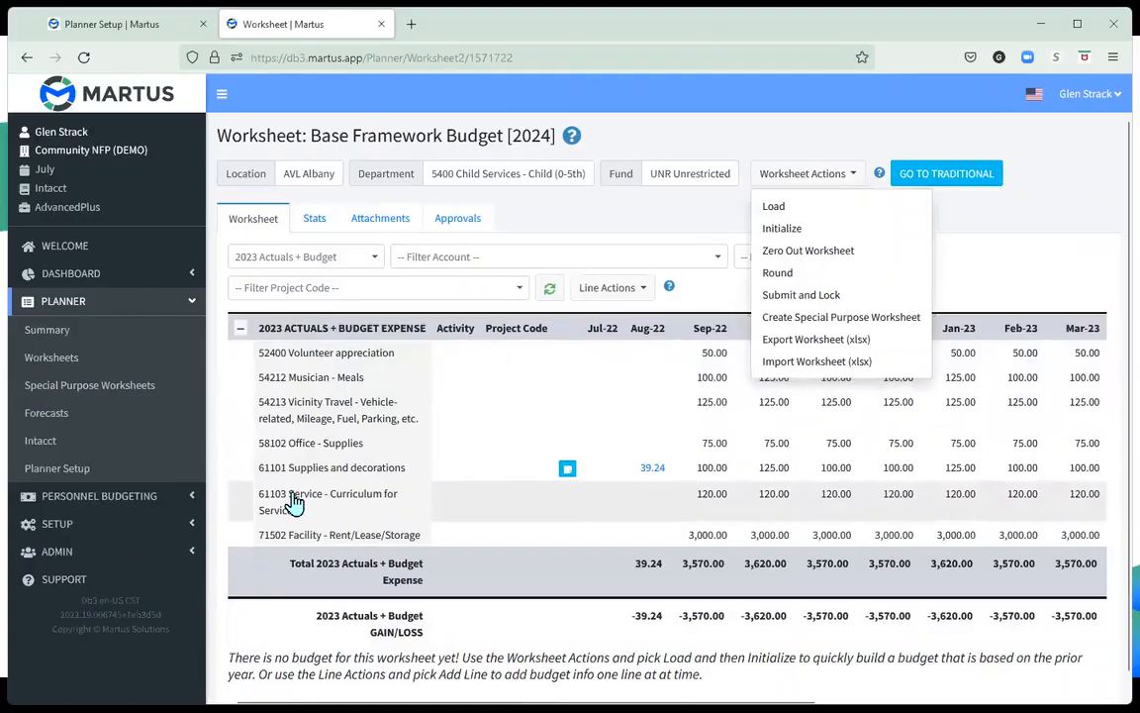
click(333, 262)
click(330, 262)
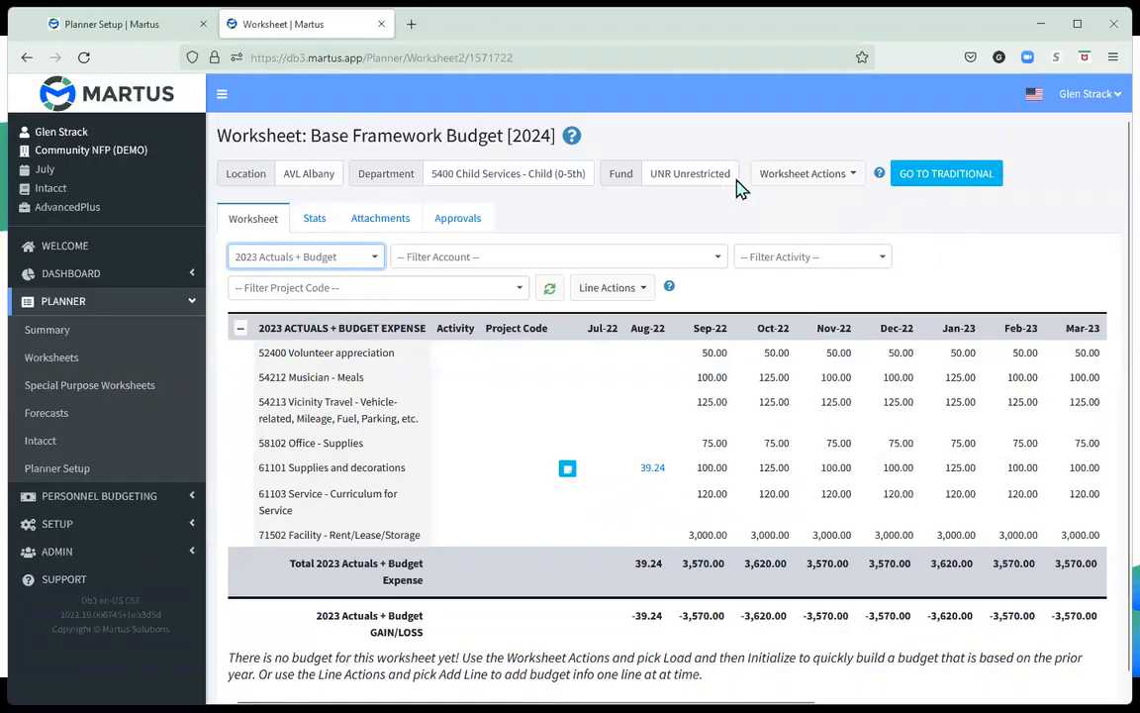
click(814, 181)
click(792, 208)
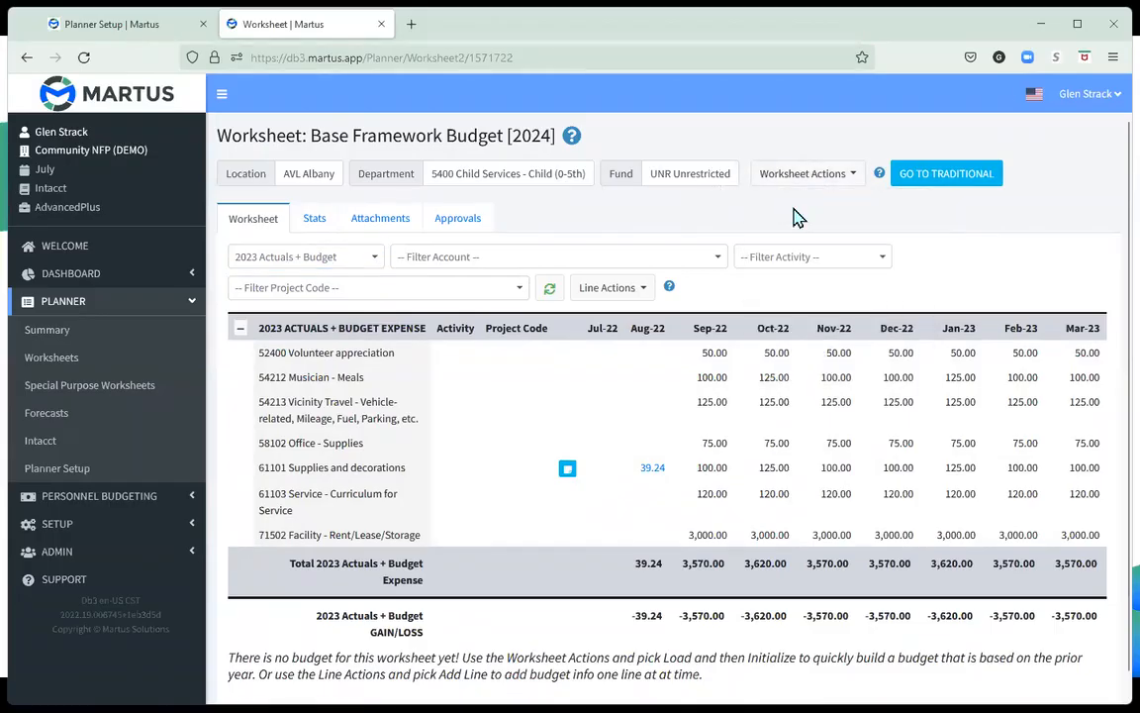
click(570, 416)
scroll(579, 416, down, 2)
scroll(530, 491, down, 2)
scroll(529, 491, up, 3)
scroll(783, 538, down, 2)
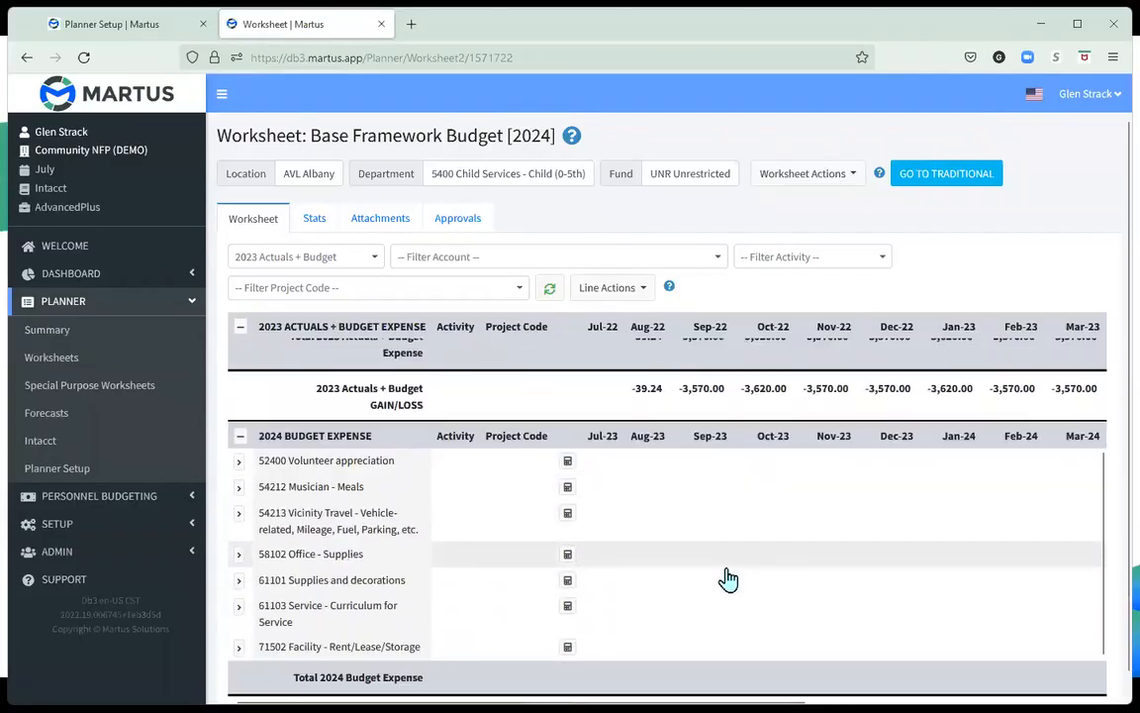
Step: Initialize every month of the 2024 worksheet from the 2023 actual numbers at 100%
click(827, 180)
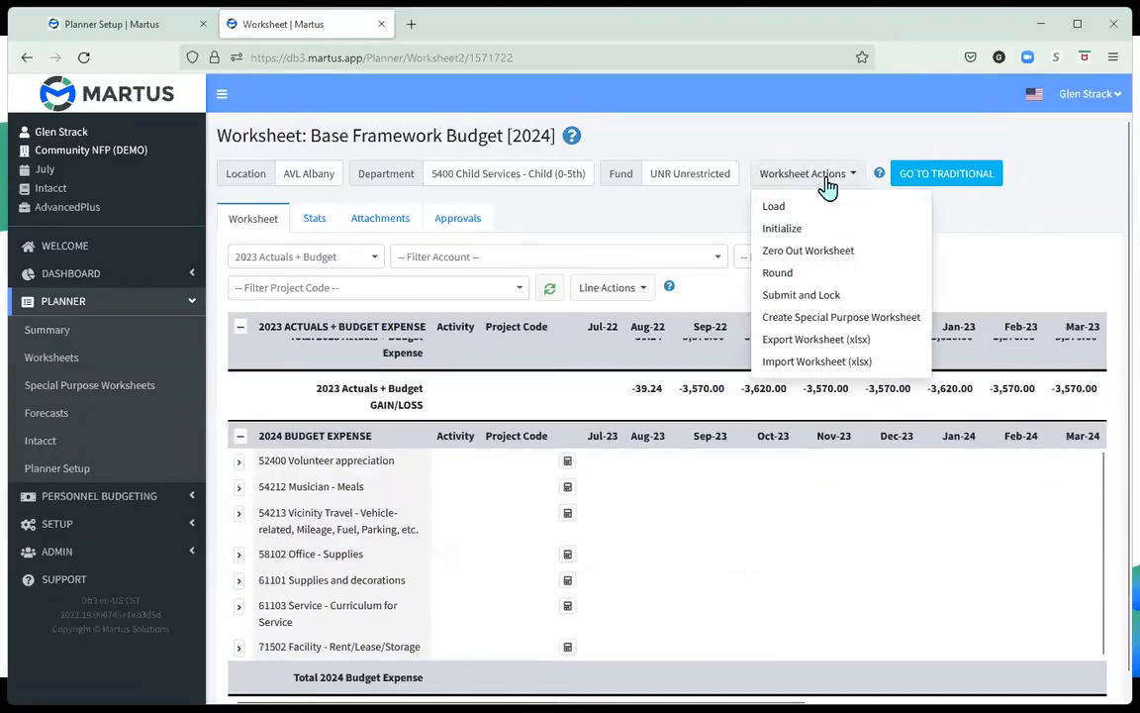
click(796, 238)
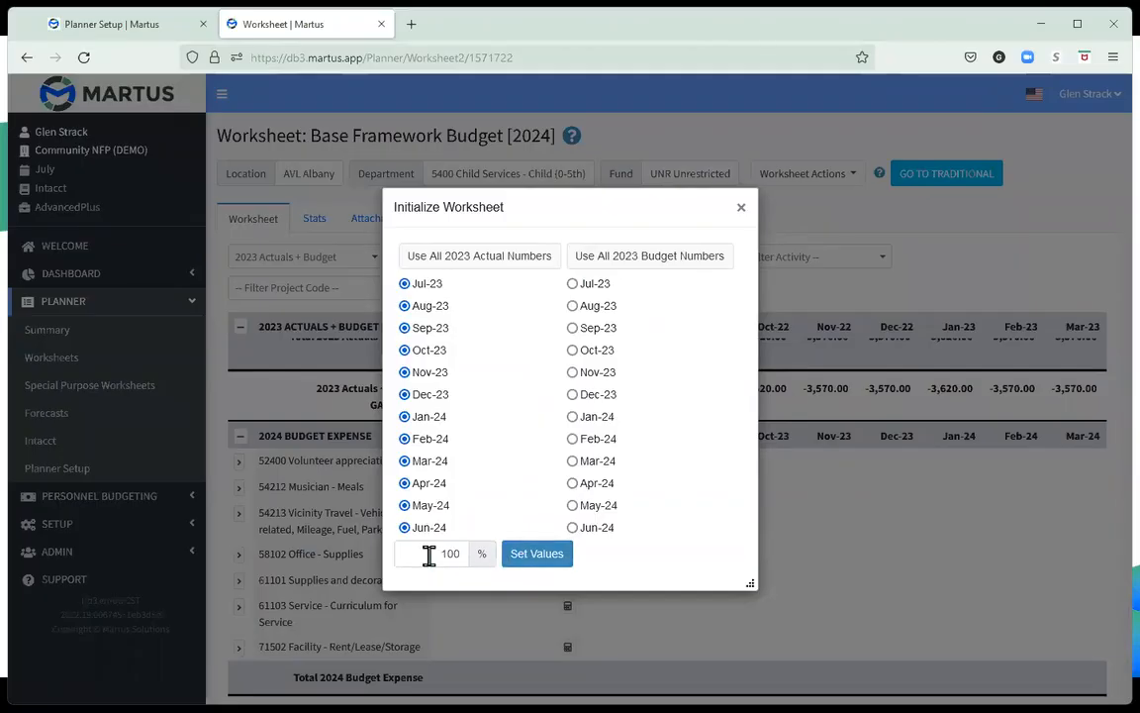
click(537, 556)
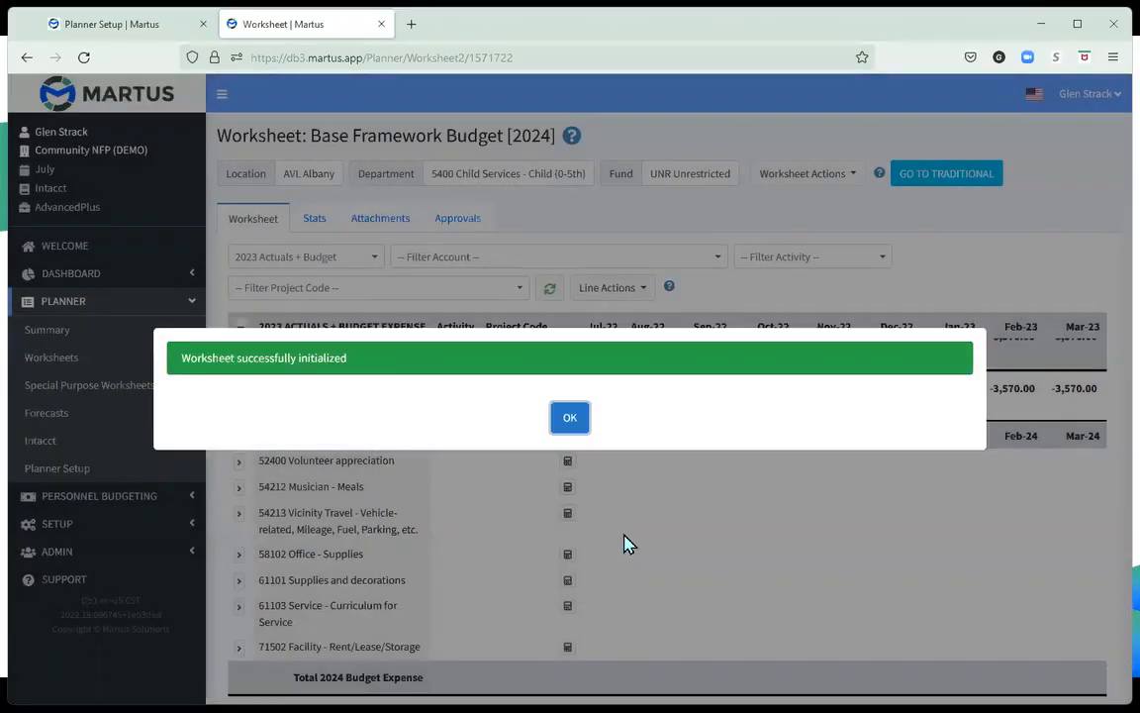
click(570, 420)
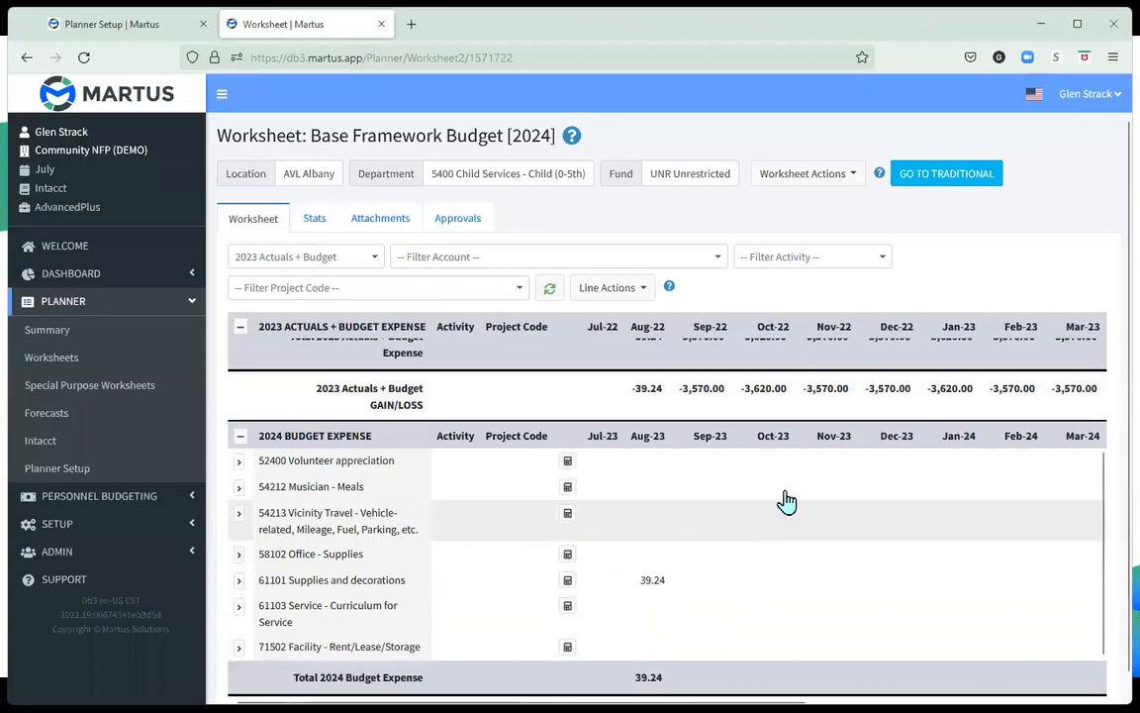
Step: Initialize the 2024 worksheet again, using all 2023 budget numbers at 100%
click(825, 175)
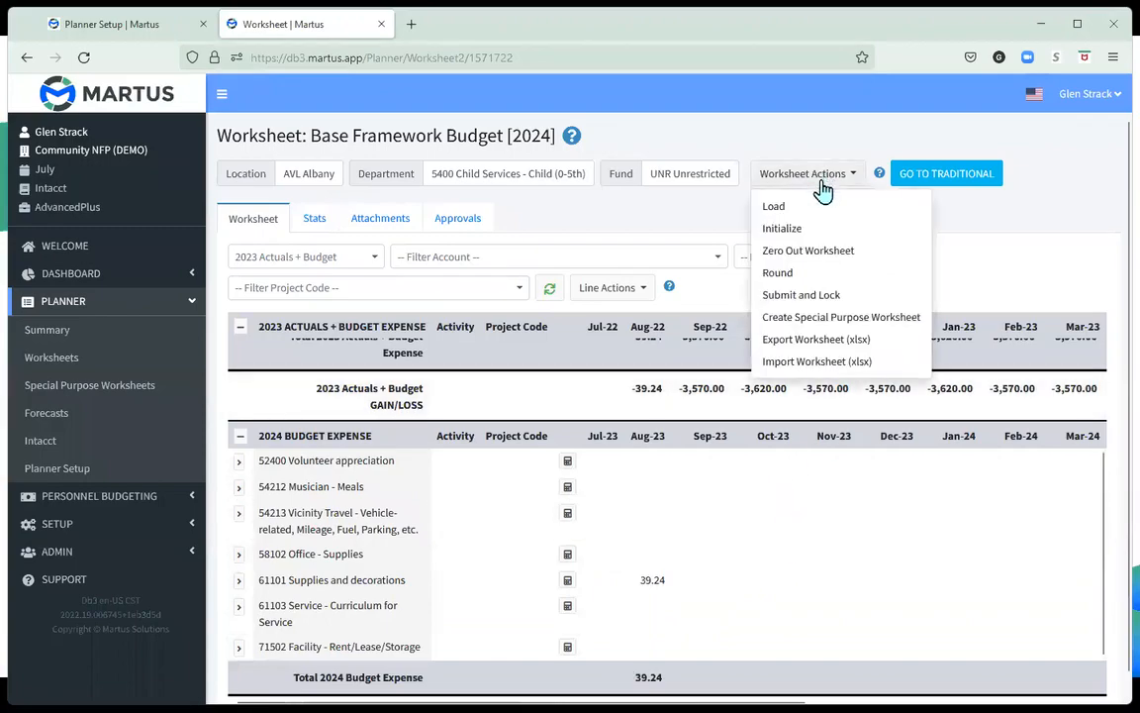
click(793, 229)
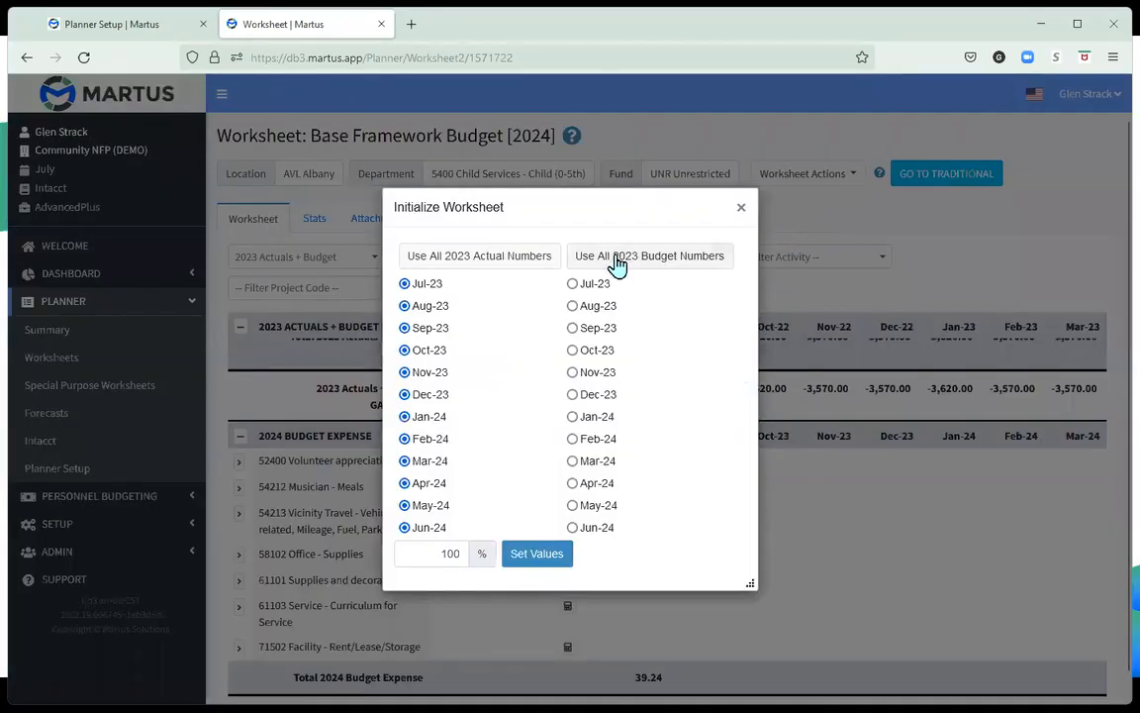
click(617, 260)
click(550, 553)
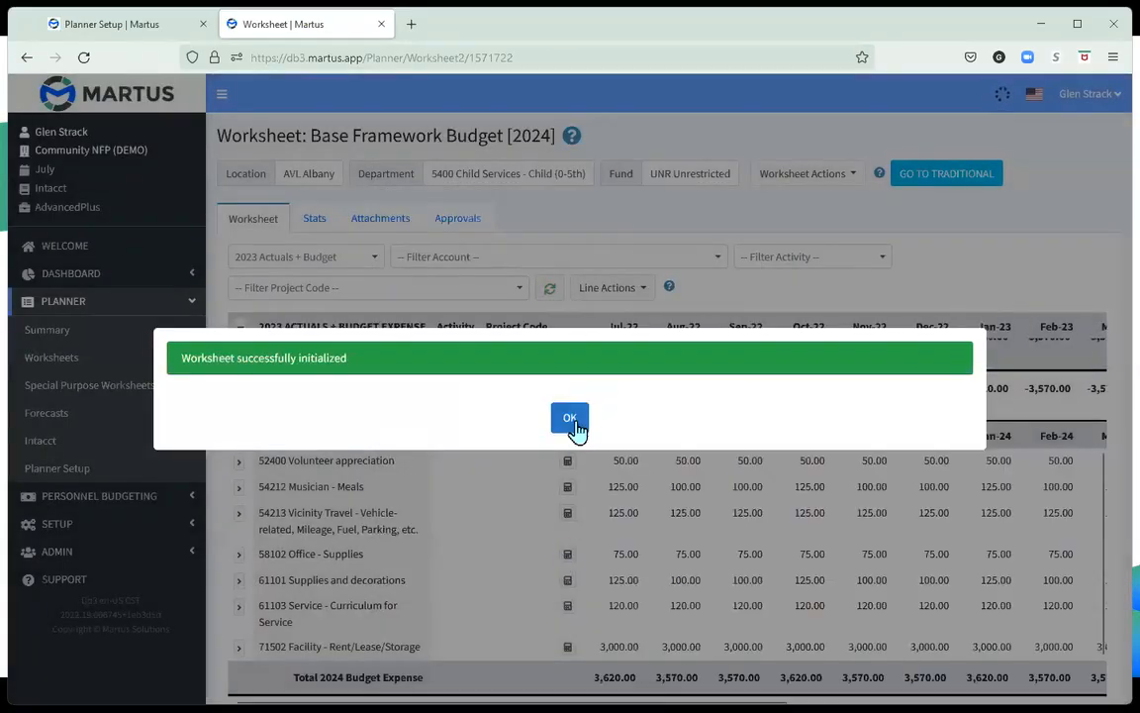
click(572, 422)
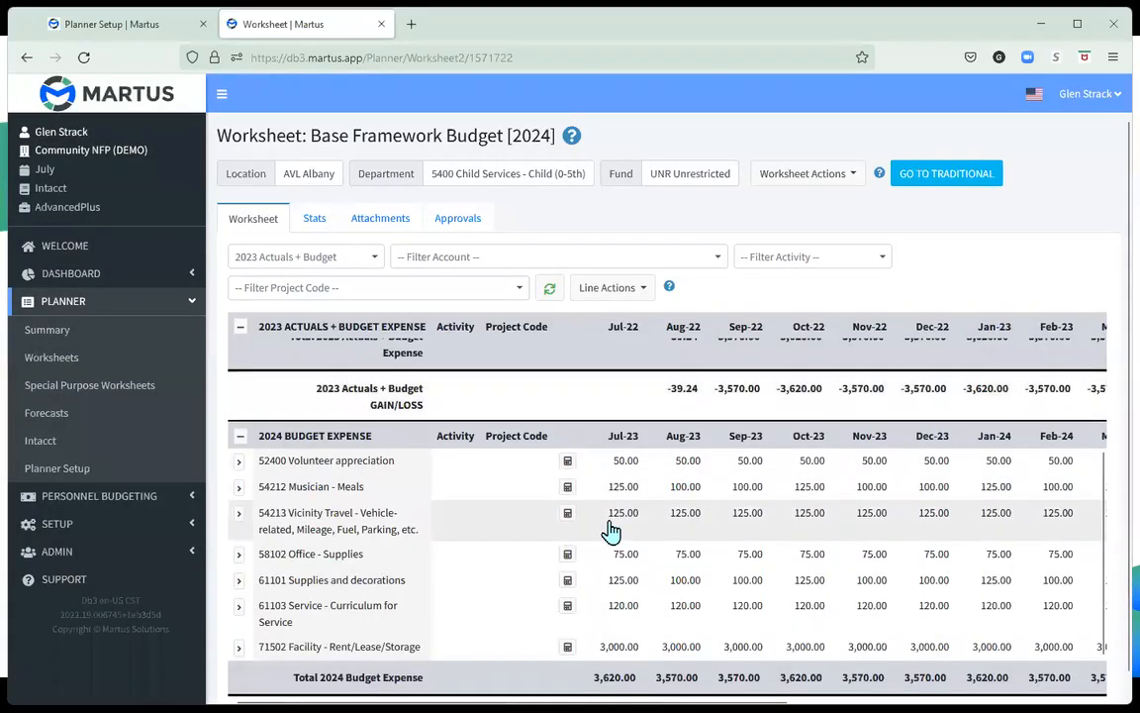
Step: In Planner Setup, draft 2024 Base Budget from the 2023 Reforecast Budget, copying all values, preserving them through August 2023 and posting SPWs only in the remaining months
click(164, 34)
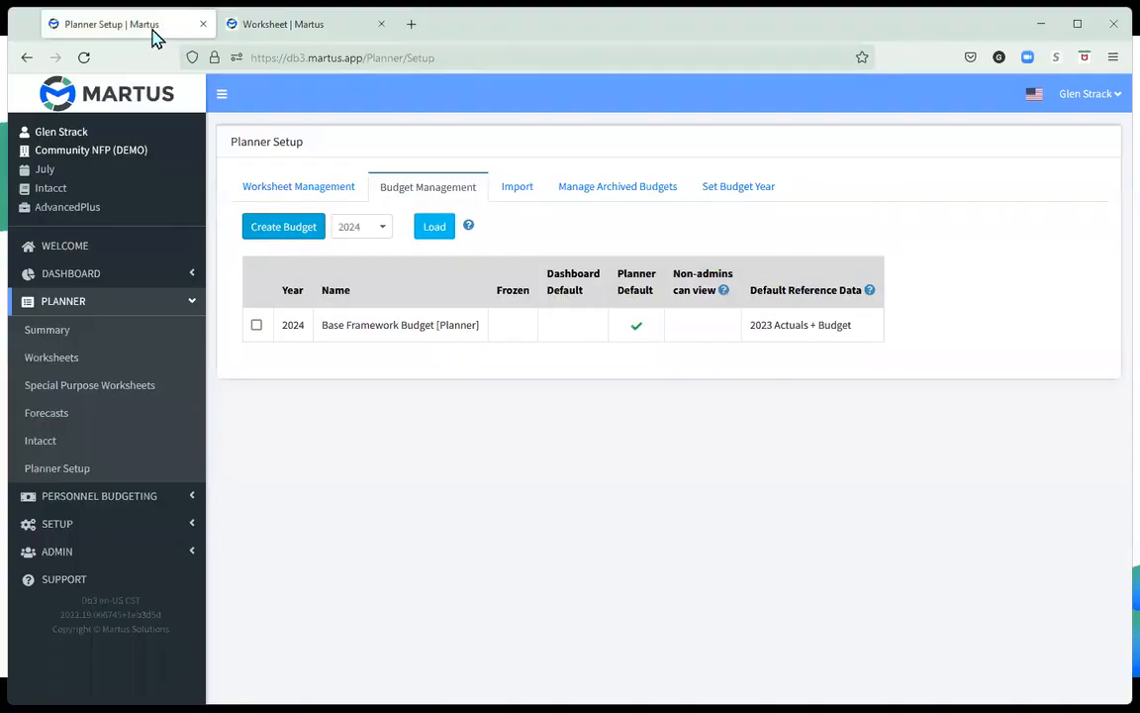
click(279, 238)
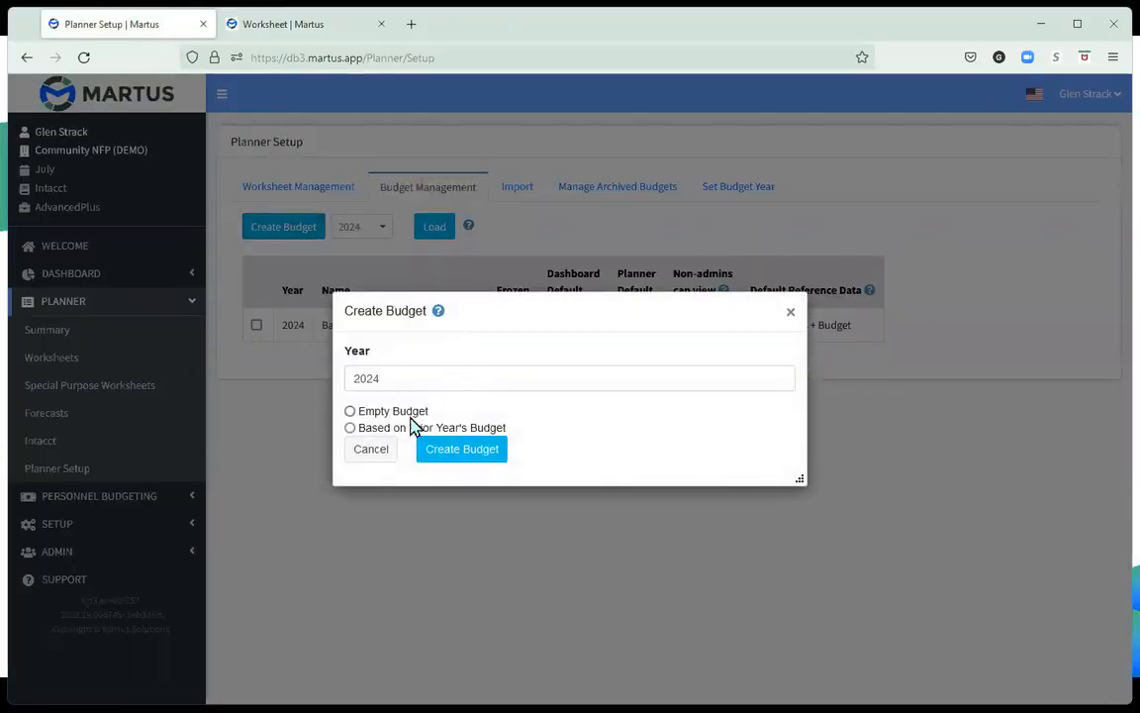
click(351, 428)
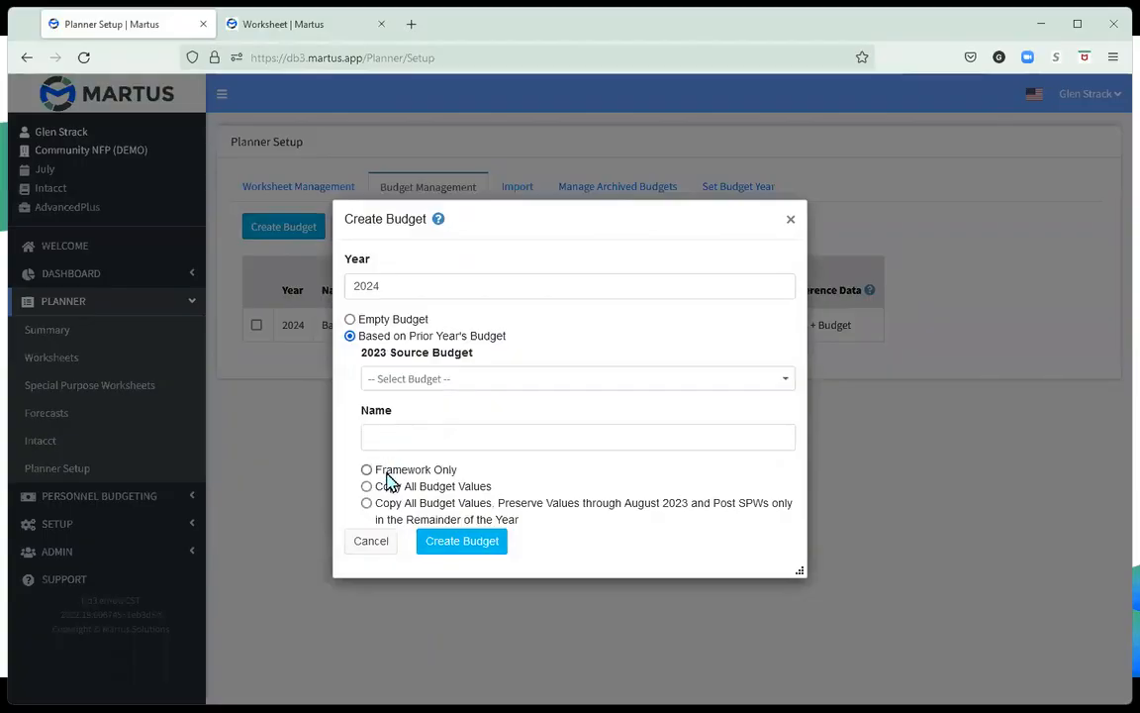
click(426, 381)
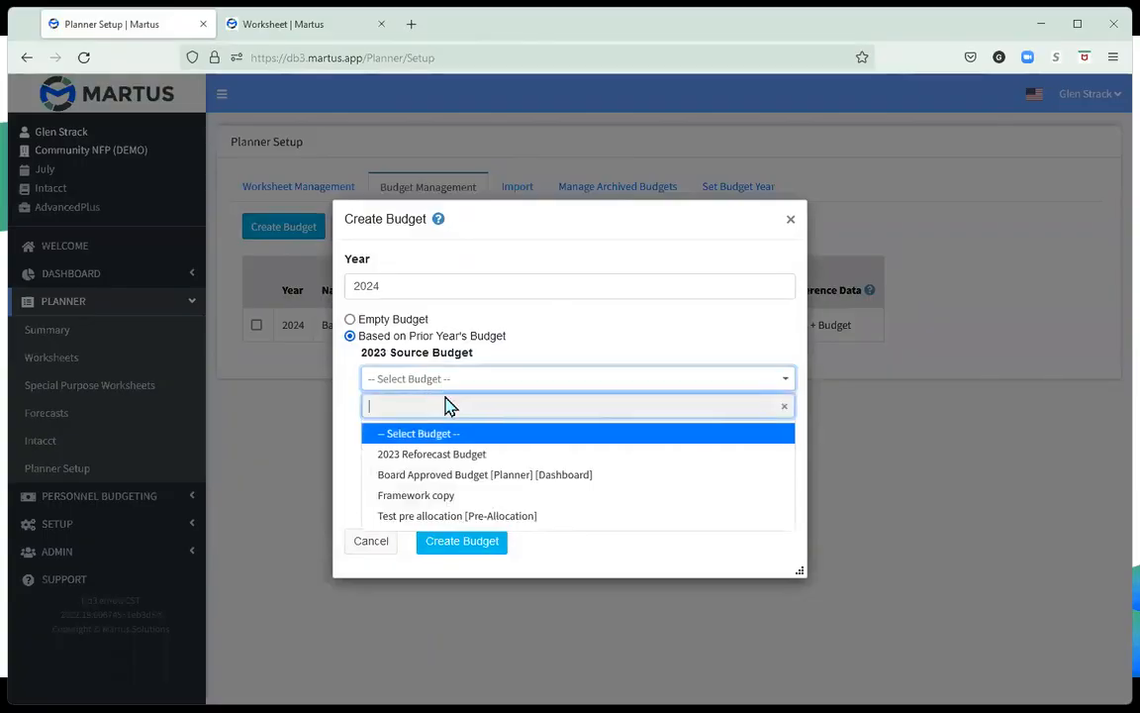
click(435, 453)
click(453, 433)
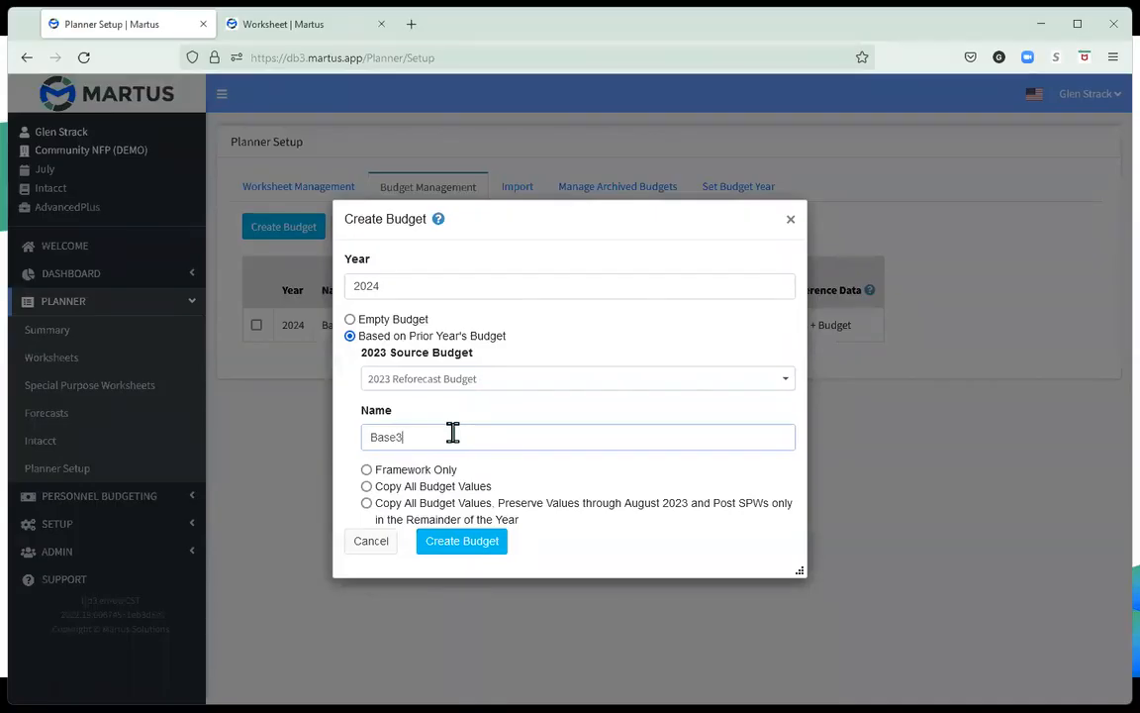
text(dget)
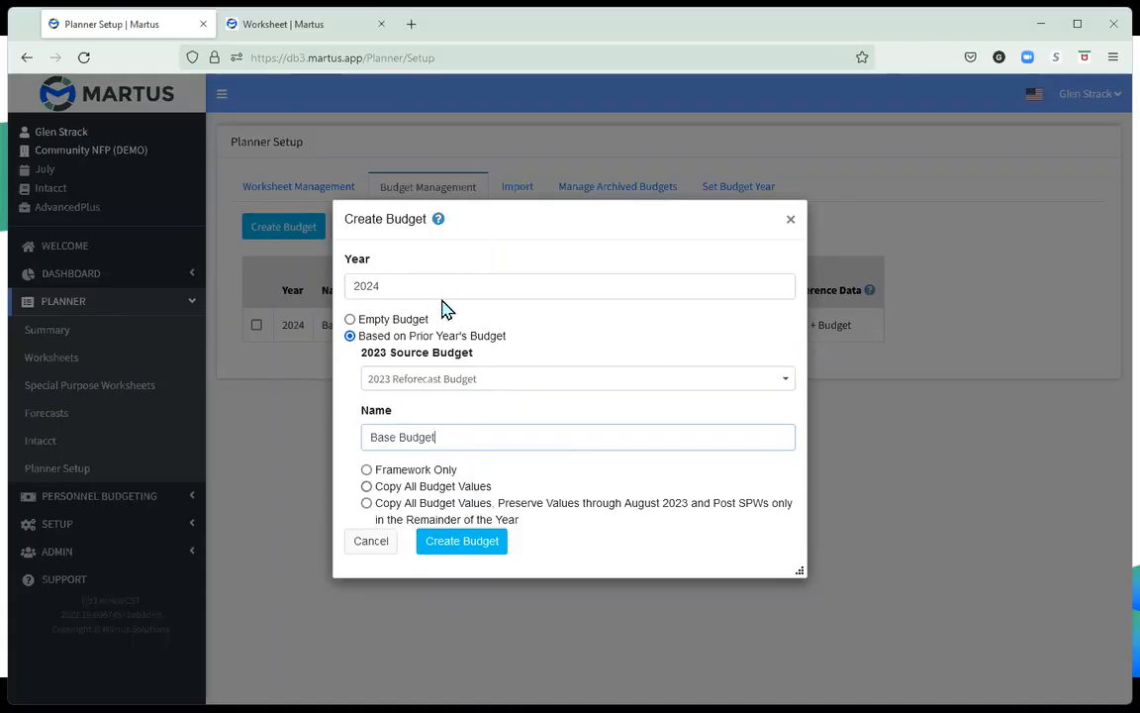
click(364, 488)
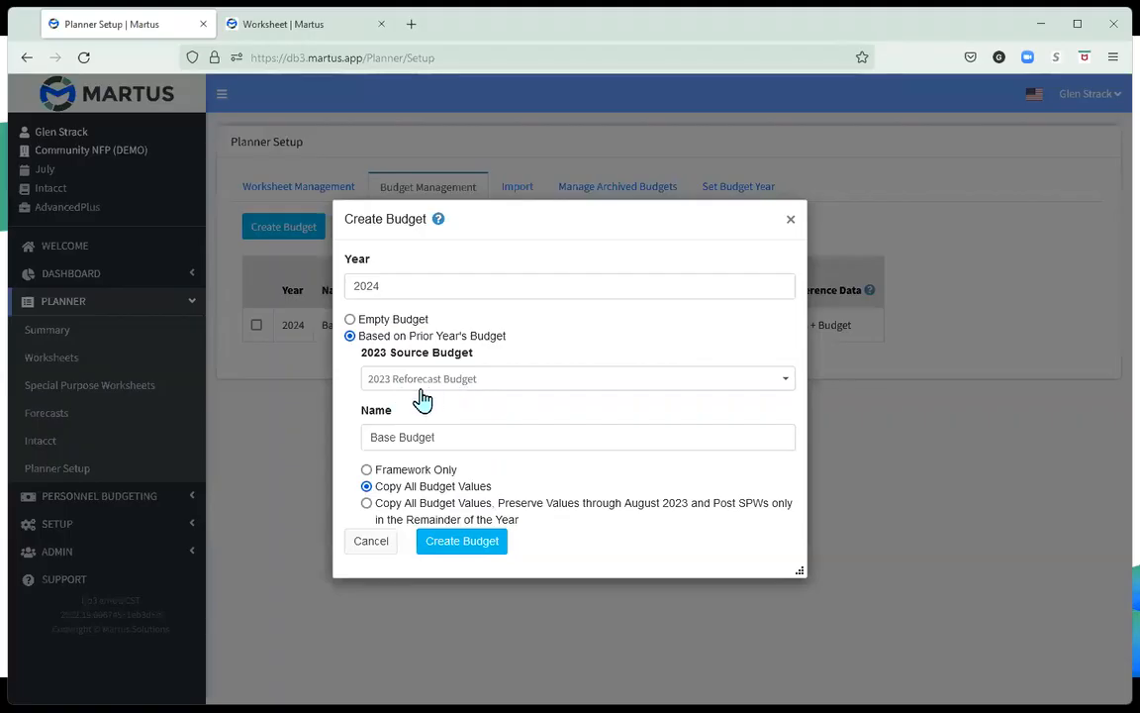
click(367, 504)
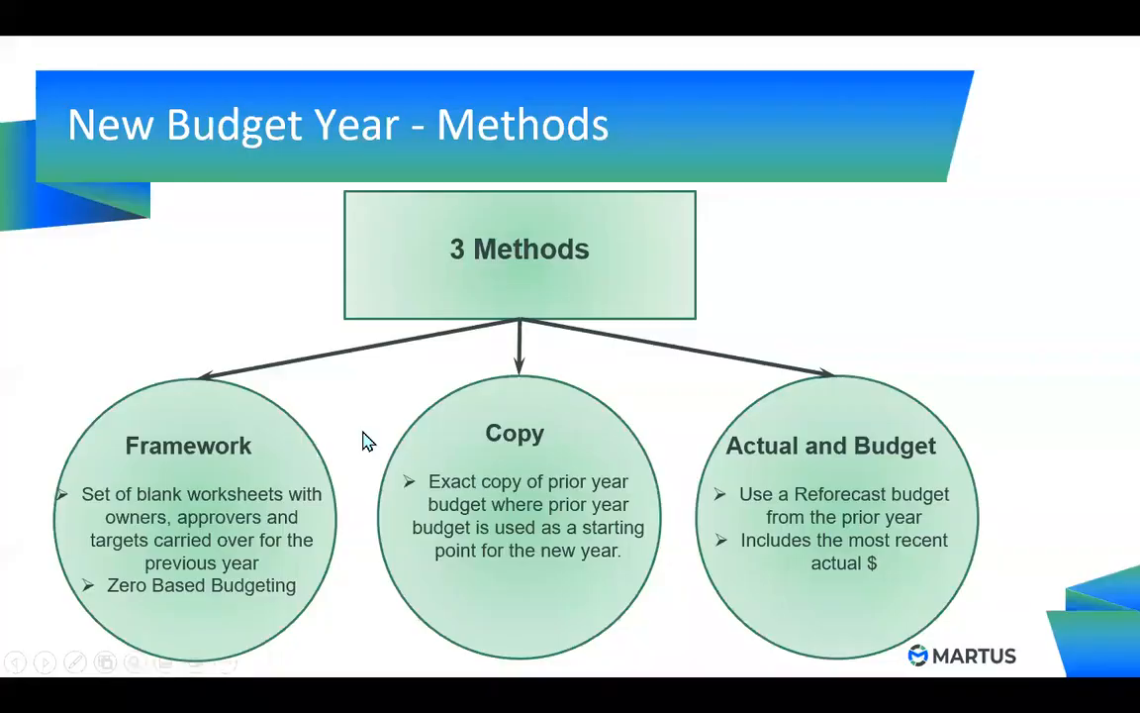
click(363, 432)
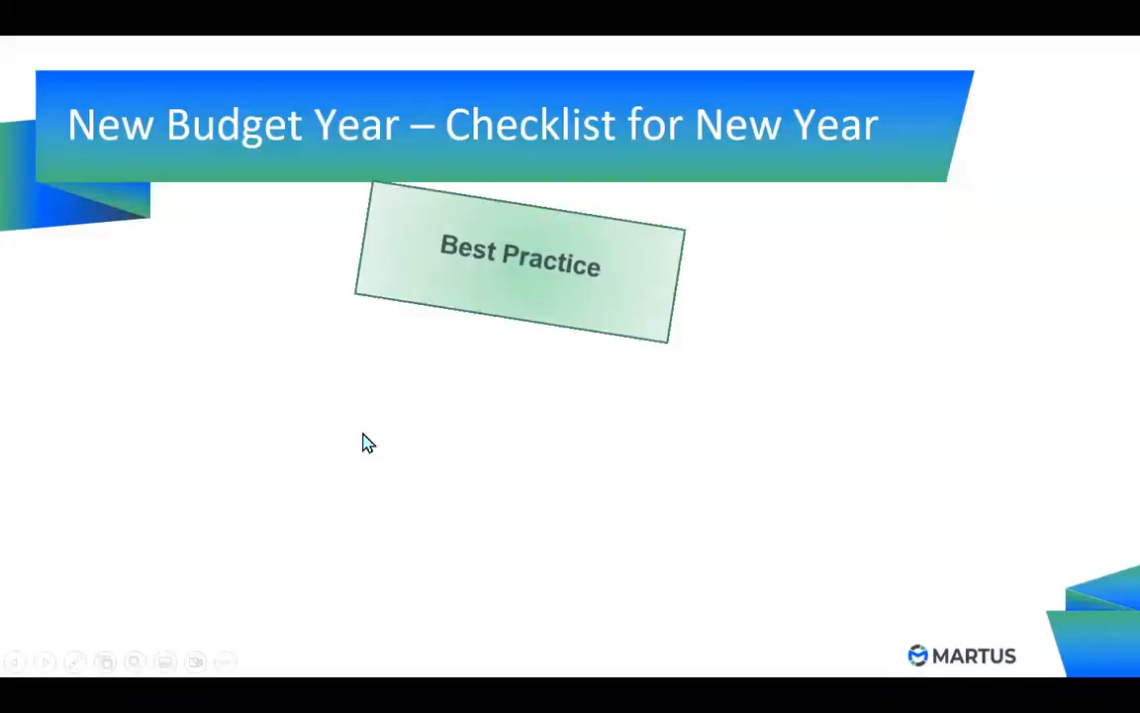